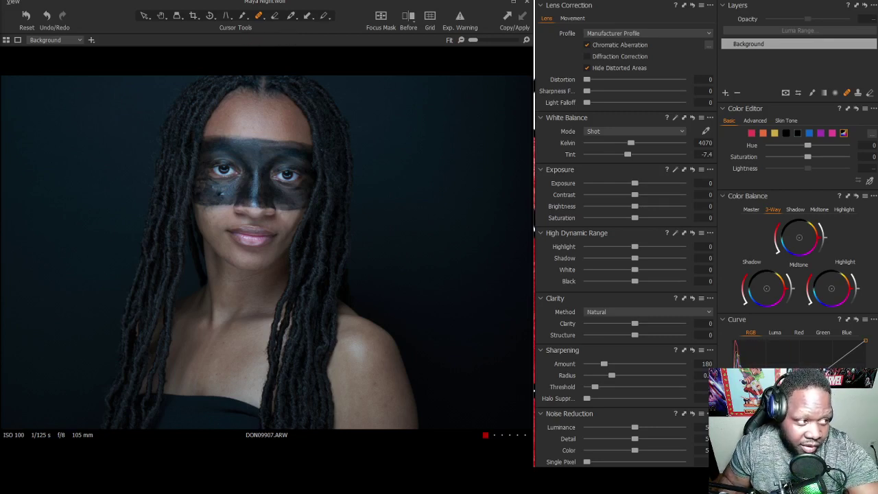
Browse to the portrait with the spiked crown and examine the skin and face paint up close
{"action": "key", "text": "Right"}
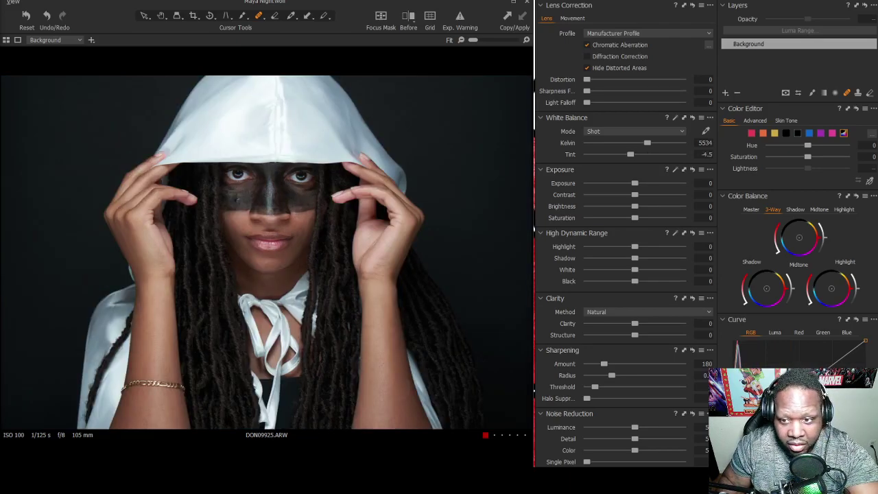
{"action": "key", "text": "Right"}
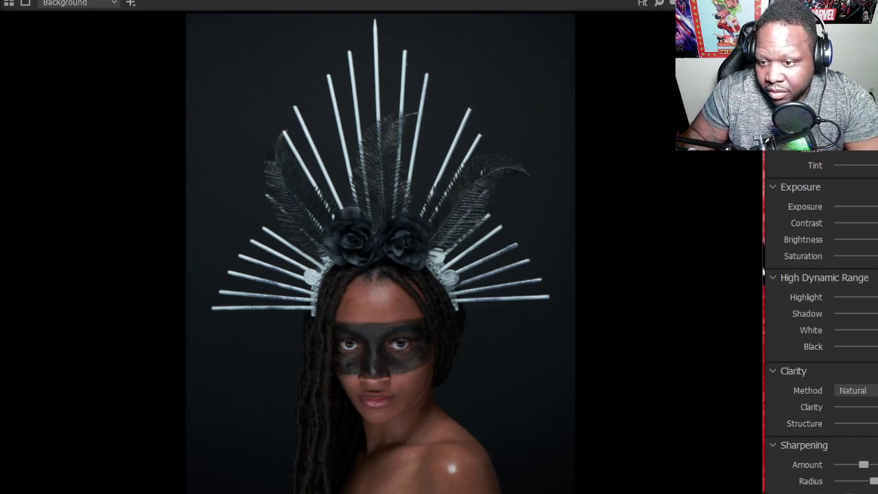
{"action": "scroll", "coordinate": [391, 373], "scroll_direction": "up", "scroll_amount": 3}
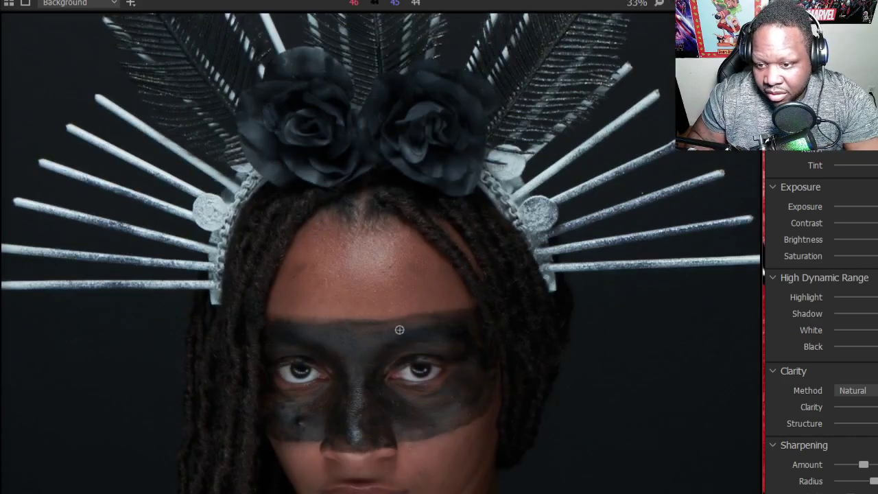
{"action": "scroll", "coordinate": [372, 388], "scroll_direction": "down", "scroll_amount": 2}
{"action": "scroll", "coordinate": [384, 365], "scroll_direction": "up", "scroll_amount": 2}
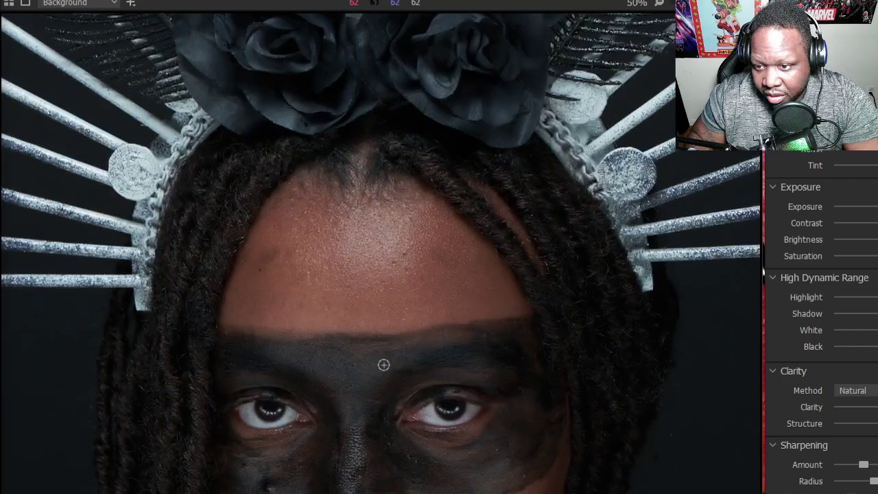
{"action": "scroll", "coordinate": [383, 370], "scroll_direction": "down", "scroll_amount": 3}
{"action": "scroll", "coordinate": [383, 369], "scroll_direction": "down", "scroll_amount": 1}
{"action": "scroll", "coordinate": [380, 356], "scroll_direction": "up", "scroll_amount": 4}
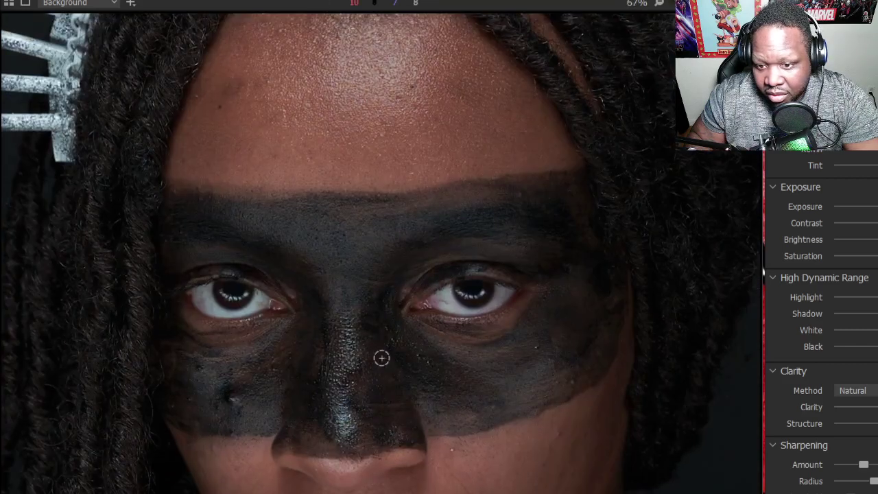
{"action": "scroll", "coordinate": [380, 356], "scroll_direction": "down", "scroll_amount": 4}
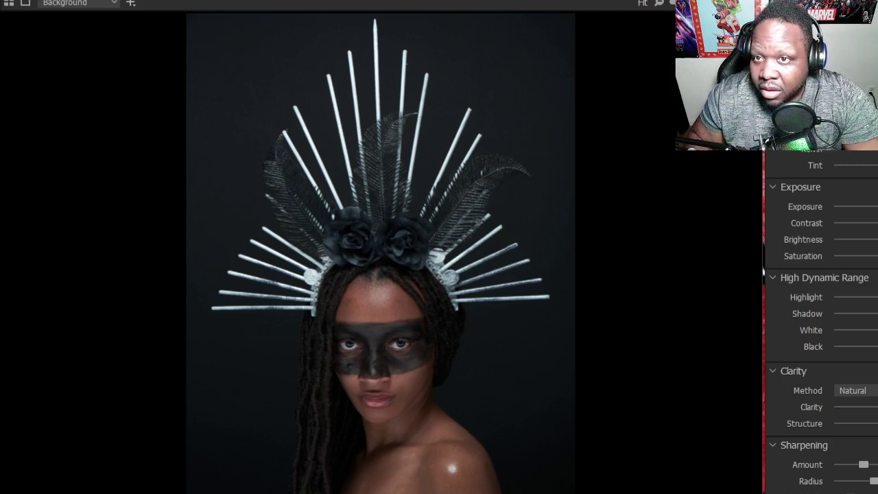
Activate the Remove Spot mode and retouch the blemishes on the subject's right cheek, just below the face paint
{"action": "left_click", "coordinate": [371, 1]}
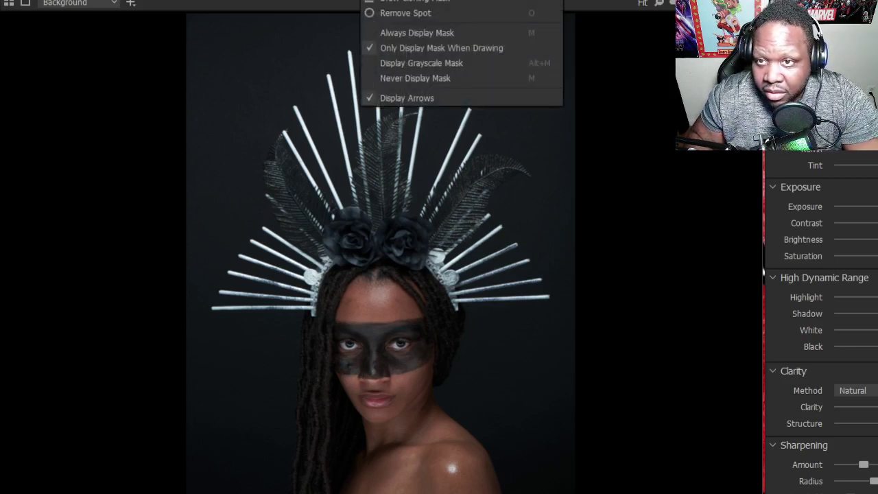
{"action": "left_click", "coordinate": [405, 10]}
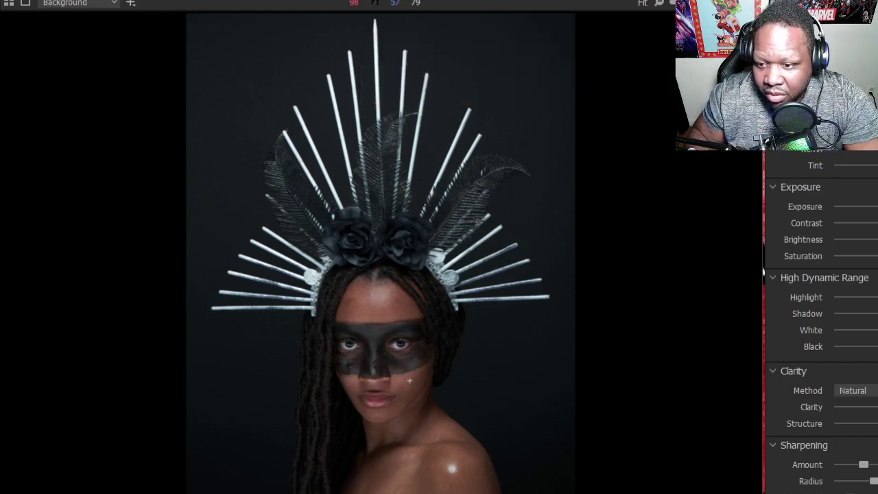
{"action": "scroll", "coordinate": [376, 392], "scroll_direction": "up", "scroll_amount": 3}
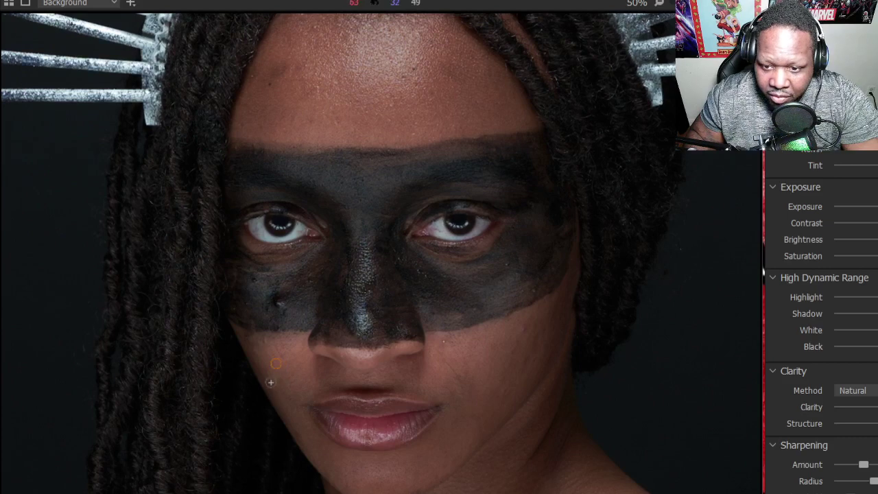
{"action": "left_click", "coordinate": [255, 352]}
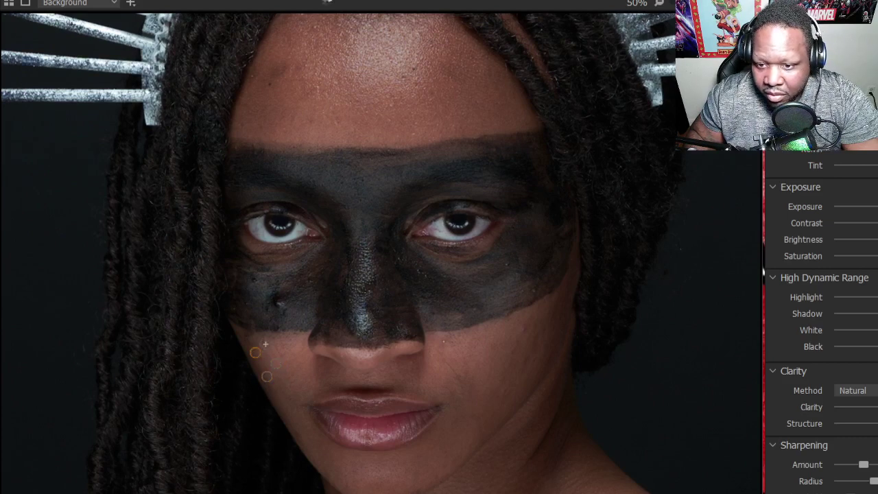
{"action": "left_click", "coordinate": [267, 341]}
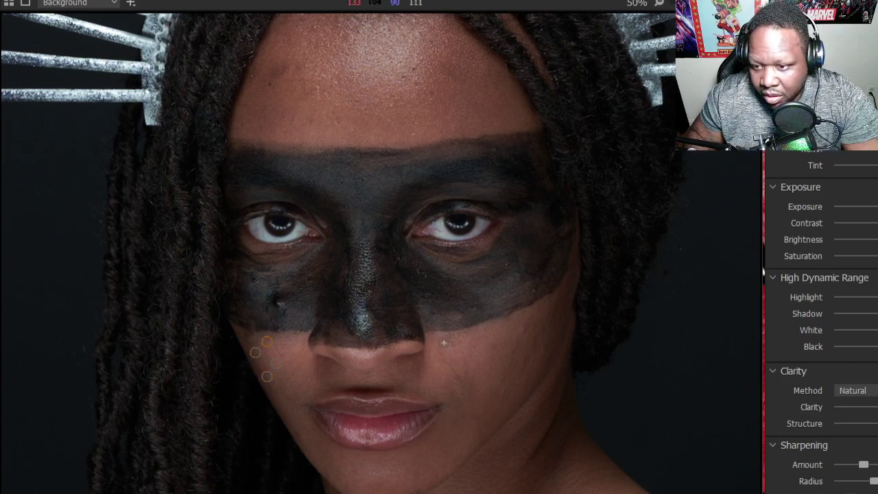
Remove the blemishes on the subject's left cheek between the face paint and the jawline
{"action": "left_click", "coordinate": [524, 331]}
{"action": "left_click", "coordinate": [515, 352]}
{"action": "left_click", "coordinate": [537, 360]}
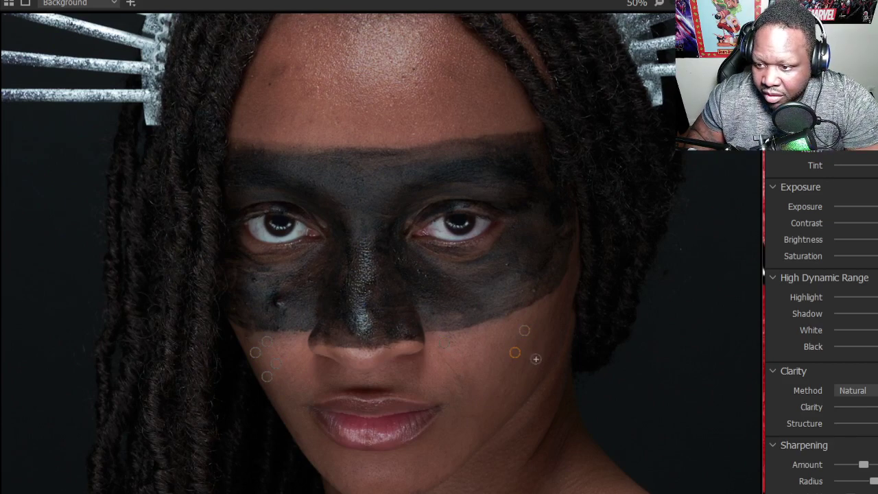
{"action": "left_click", "coordinate": [507, 394]}
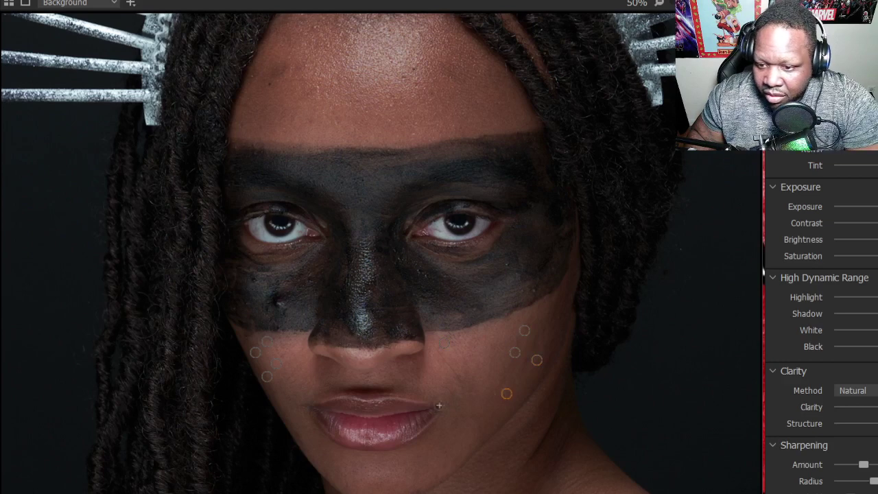
Remove the spots within the black face paint beneath both eyes, mainly on the subject's left side
{"action": "left_click", "coordinate": [254, 281]}
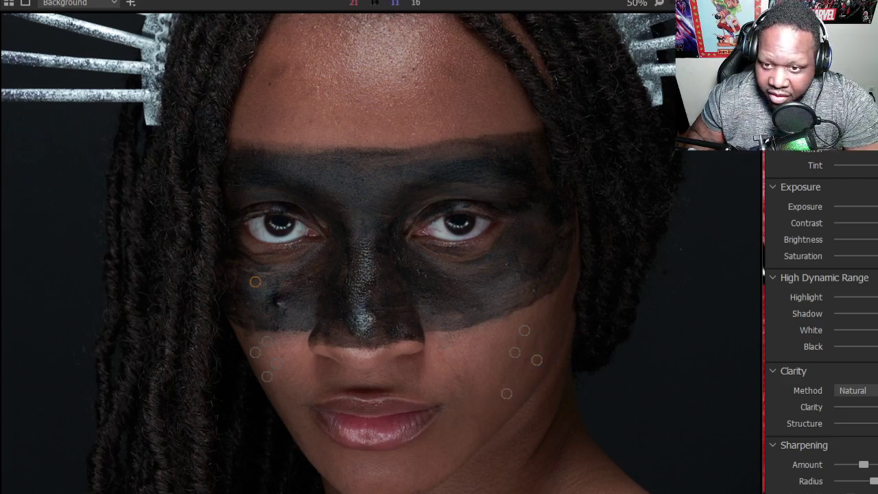
{"action": "left_click", "coordinate": [536, 293]}
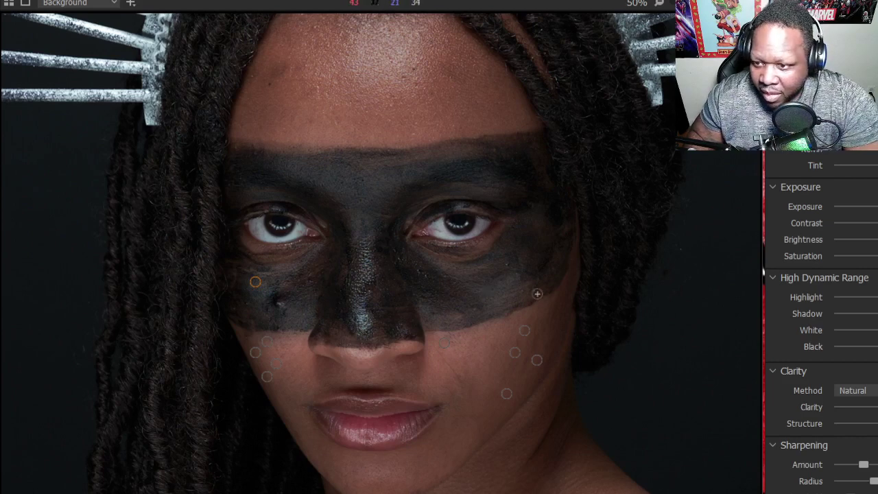
{"action": "left_click", "coordinate": [506, 266]}
{"action": "left_click", "coordinate": [522, 291]}
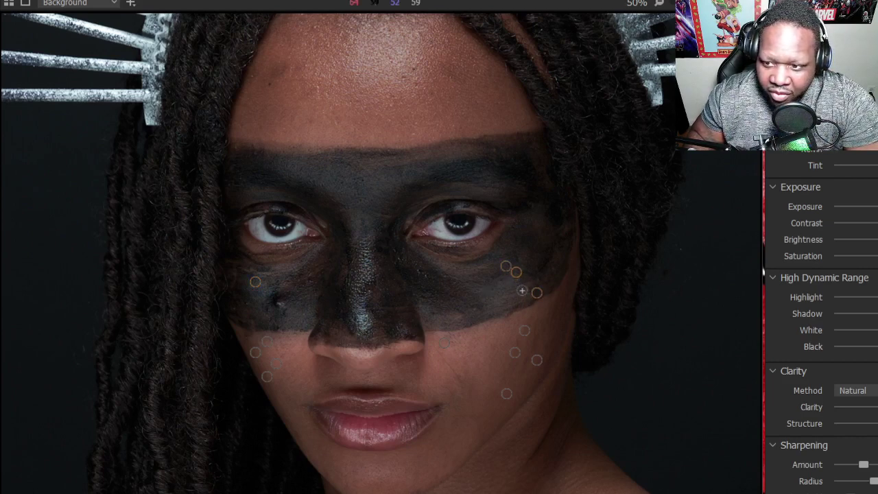
{"action": "left_click", "coordinate": [475, 310]}
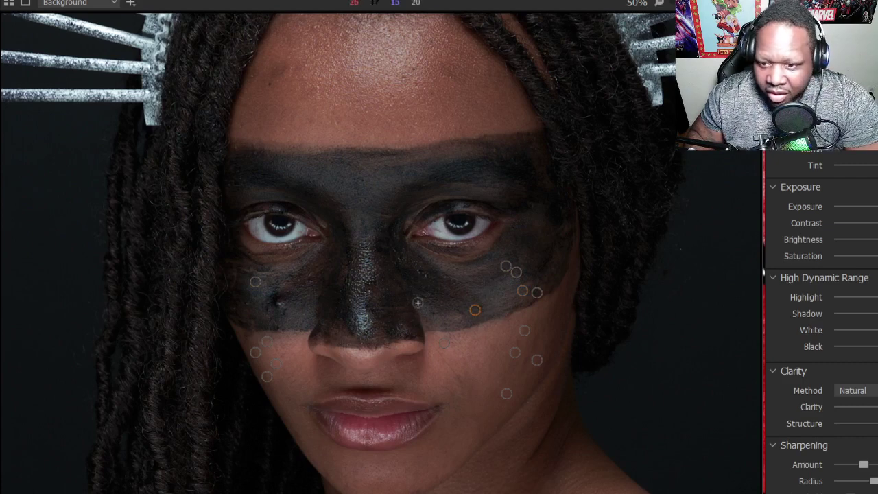
Remove the spots around the lower edge of the face paint on the subject's right cheek
{"action": "left_click", "coordinate": [280, 329]}
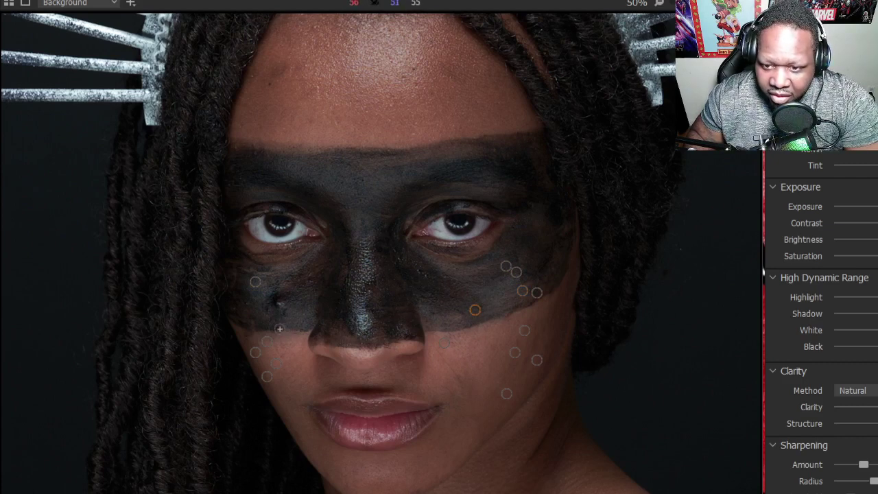
{"action": "left_click", "coordinate": [246, 303]}
{"action": "left_click", "coordinate": [234, 310]}
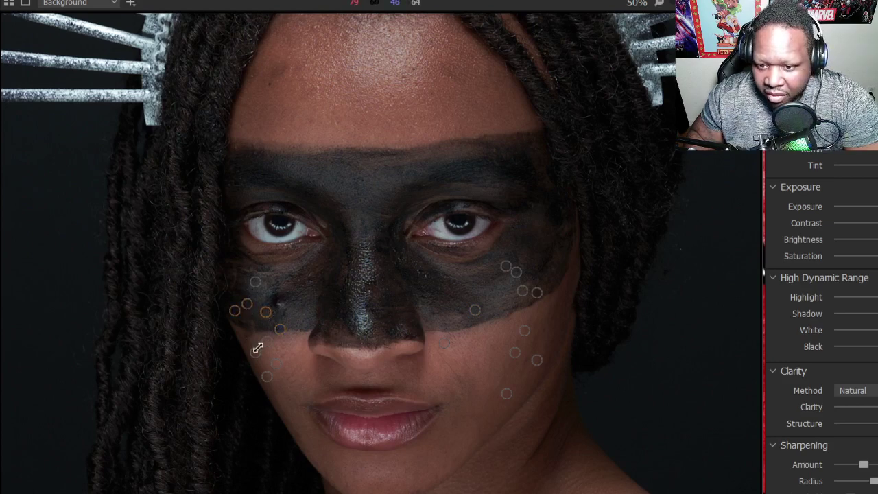
{"action": "left_click", "coordinate": [248, 337]}
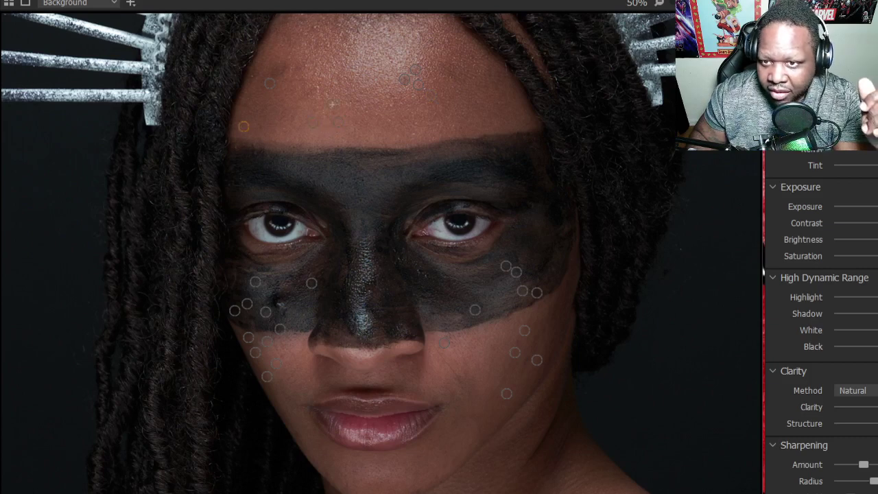
Remove the remaining blemishes across the forehead between the hairline and the face paint
{"action": "scroll", "coordinate": [412, 82], "scroll_direction": "down", "scroll_amount": 1}
{"action": "scroll", "coordinate": [357, 77], "scroll_direction": "down", "scroll_amount": 1}
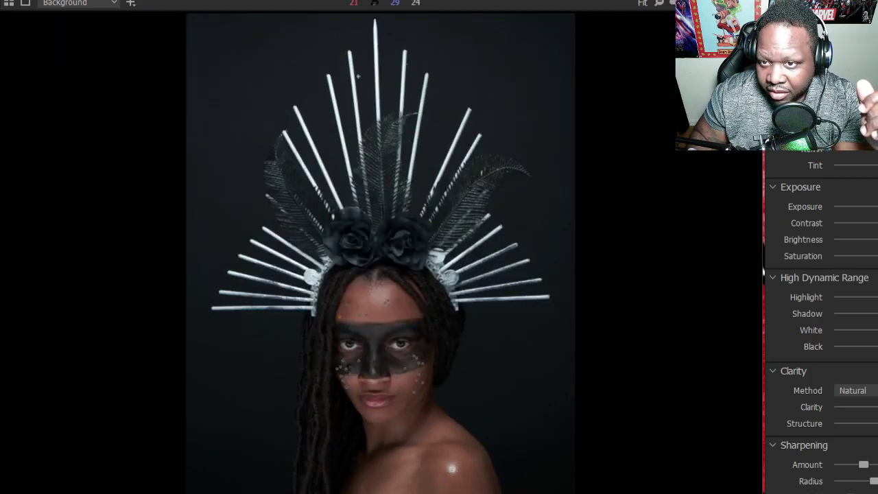
{"action": "scroll", "coordinate": [431, 338], "scroll_direction": "up", "scroll_amount": 3}
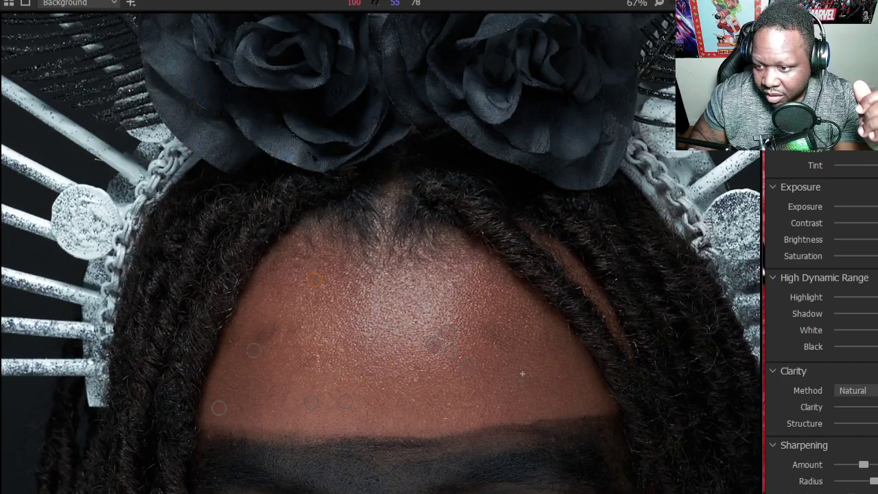
{"action": "scroll", "coordinate": [395, 329], "scroll_direction": "down", "scroll_amount": 3}
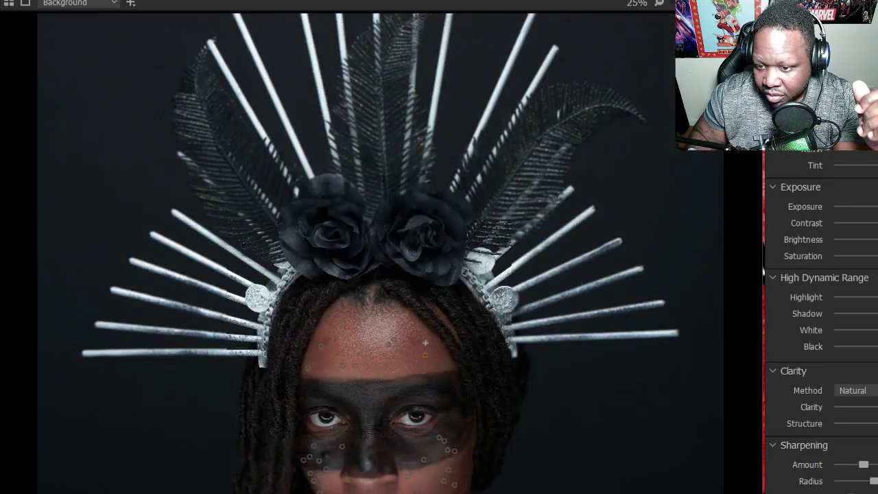
Enlarge the spot removal brush and retouch the blemishes on the bare shoulder around the bright highlight
{"action": "scroll", "coordinate": [380, 413], "scroll_direction": "up", "scroll_amount": 3}
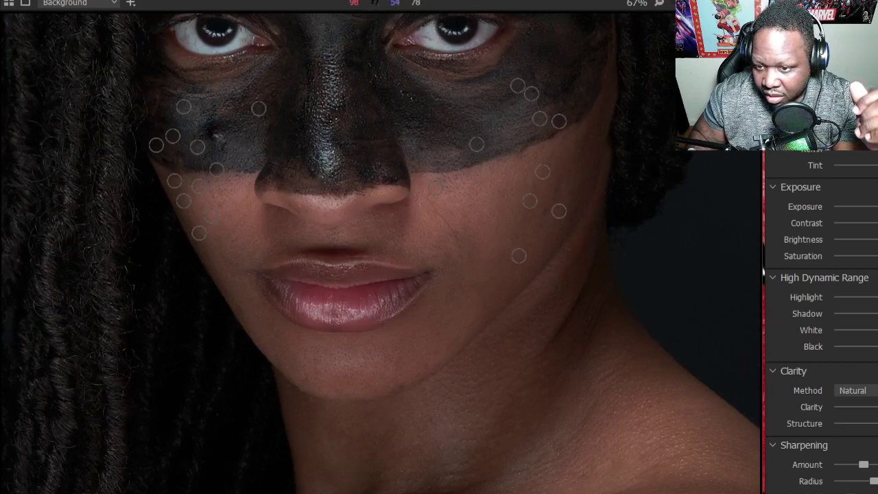
{"action": "scroll", "coordinate": [396, 329], "scroll_direction": "down", "scroll_amount": 3}
{"action": "scroll", "coordinate": [471, 412], "scroll_direction": "up", "scroll_amount": 4}
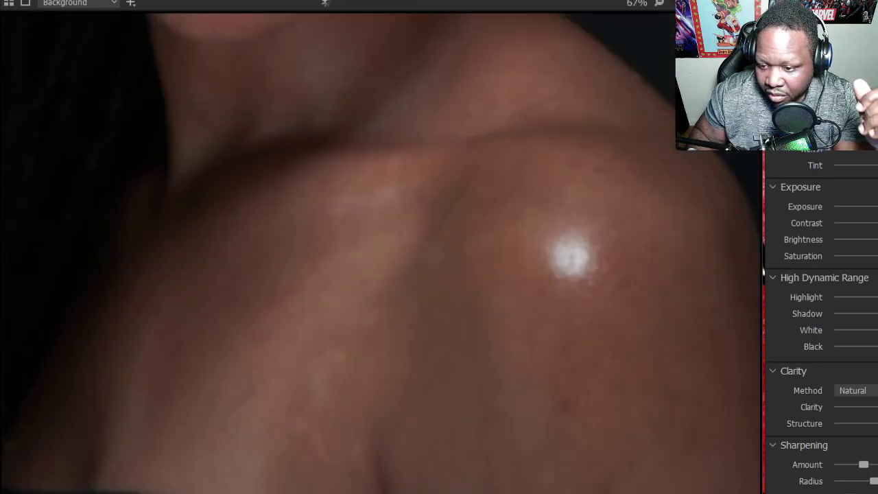
{"action": "right_click", "coordinate": [569, 405]}
{"action": "left_click_drag", "start_coordinate": [569, 406], "coordinate": [574, 406]}
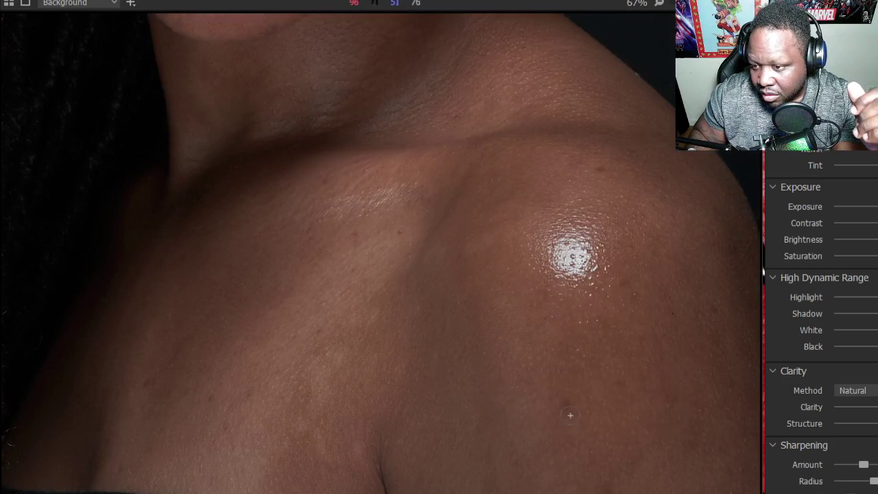
{"action": "left_click", "coordinate": [568, 406]}
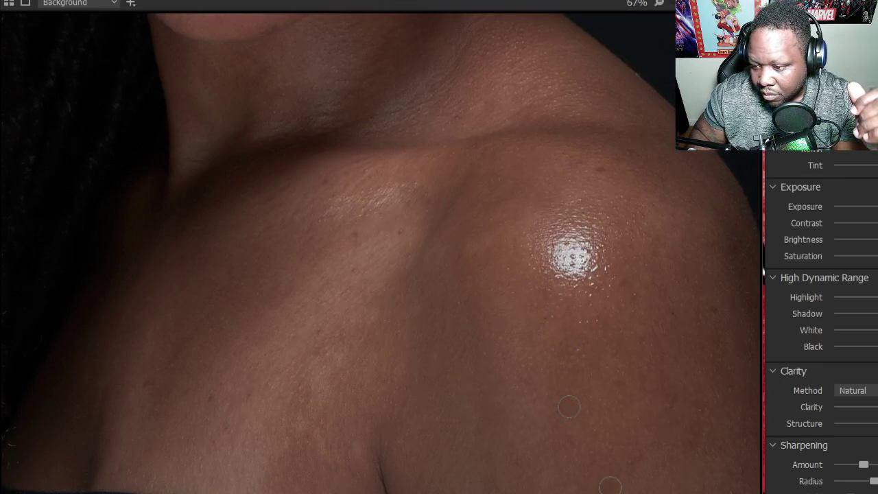
{"action": "left_click", "coordinate": [678, 314]}
{"action": "left_click", "coordinate": [620, 280]}
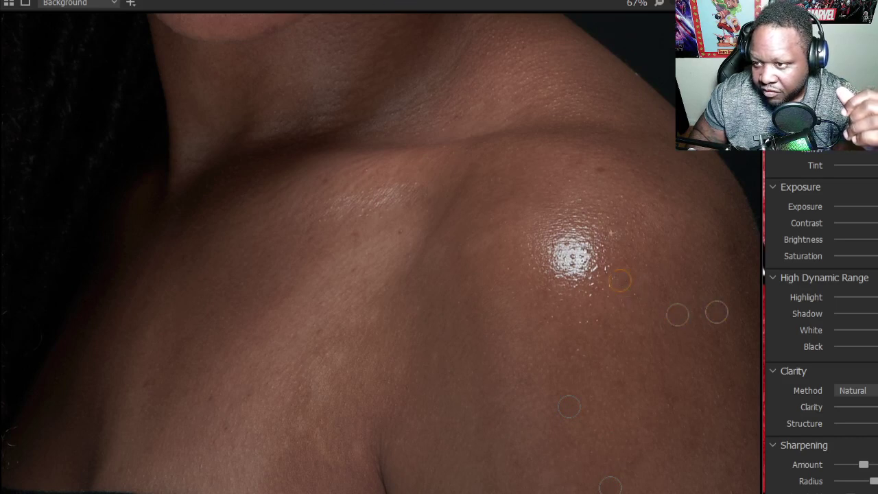
{"action": "left_click", "coordinate": [602, 170]}
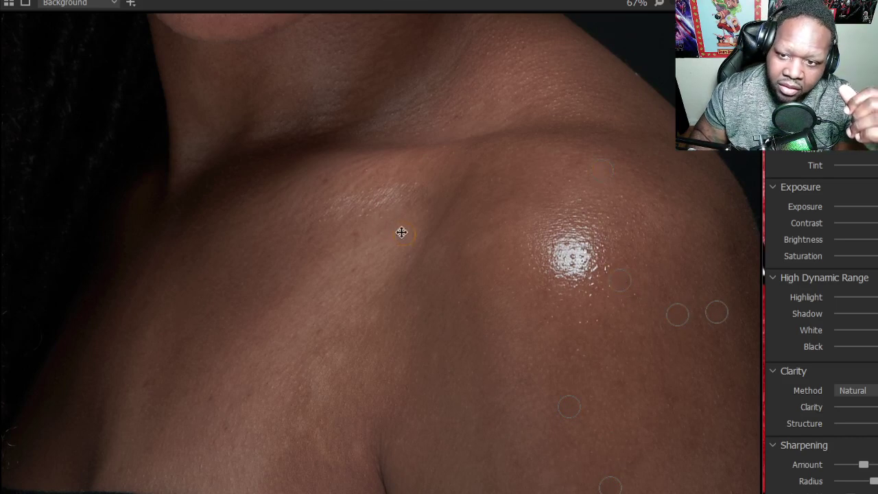
Remove the blemishes on the chest between the collarbone and the edge of the black top
{"action": "left_click", "coordinate": [325, 339]}
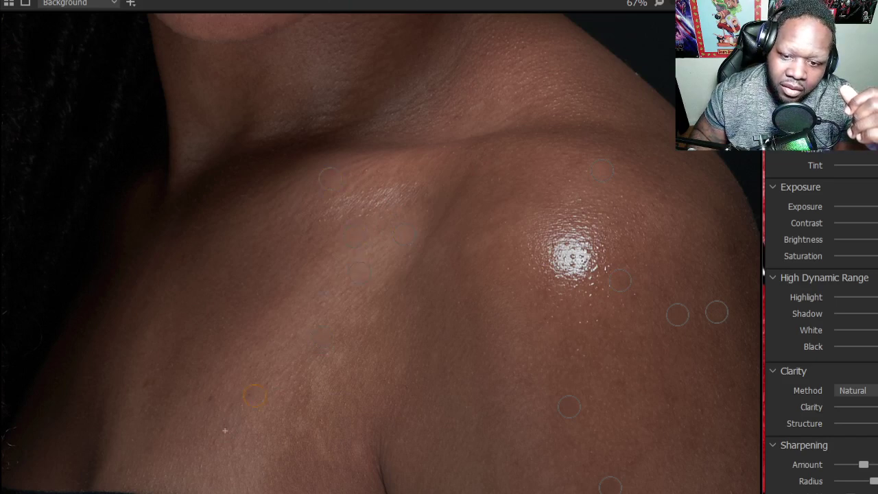
{"action": "left_click", "coordinate": [164, 435]}
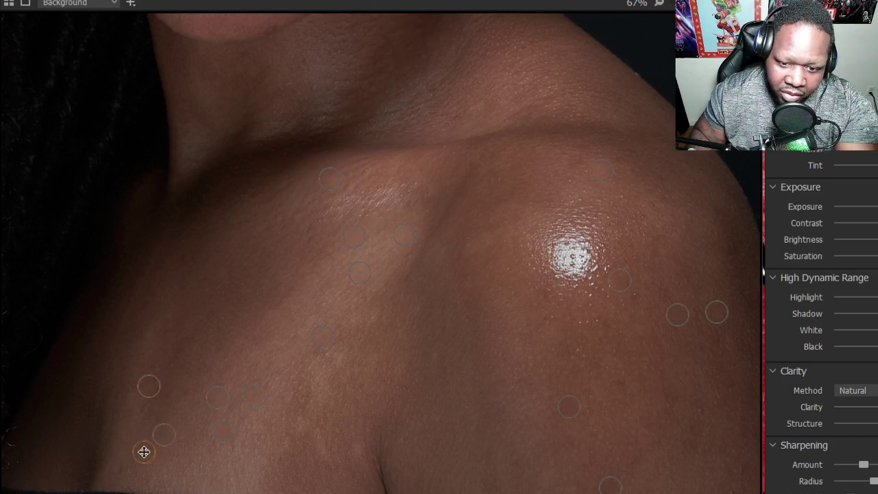
{"action": "left_click", "coordinate": [126, 472]}
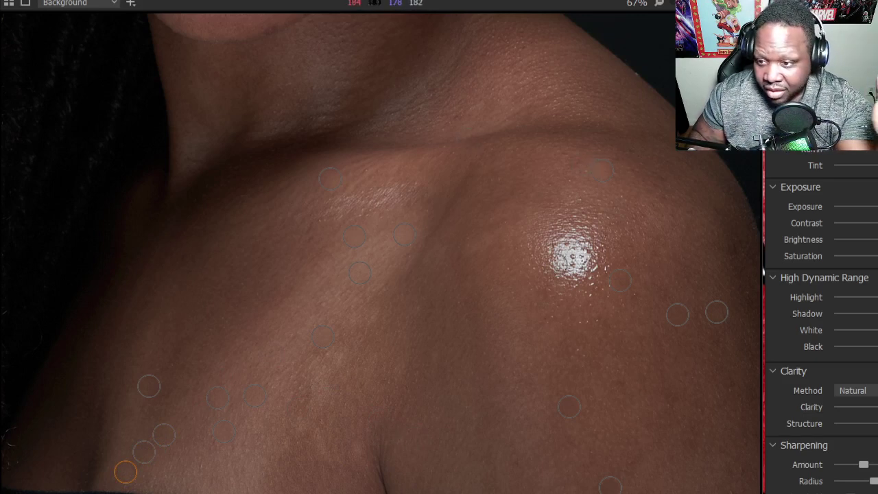
Remove the blemishes on the upper arm below the shoulder highlight
{"action": "scroll", "coordinate": [579, 453], "scroll_direction": "down", "scroll_amount": 5}
{"action": "scroll", "coordinate": [542, 491], "scroll_direction": "up", "scroll_amount": 5}
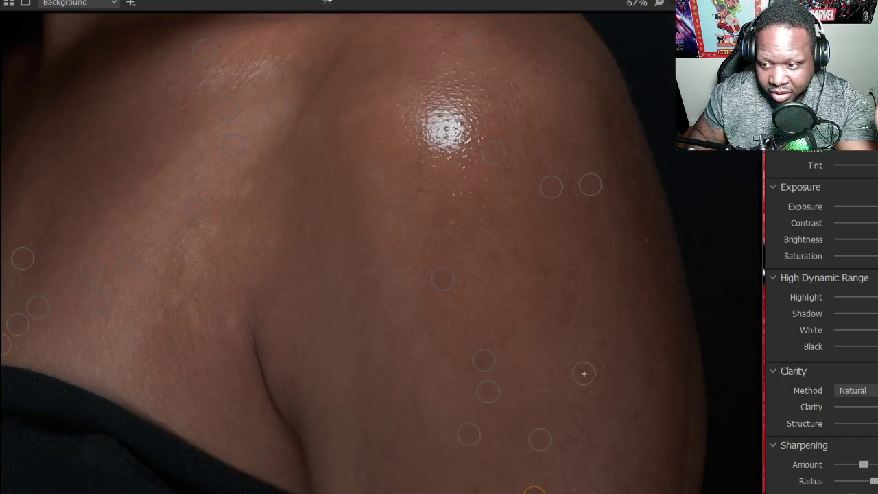
{"action": "left_click_drag", "start_coordinate": [584, 373], "coordinate": [614, 365]}
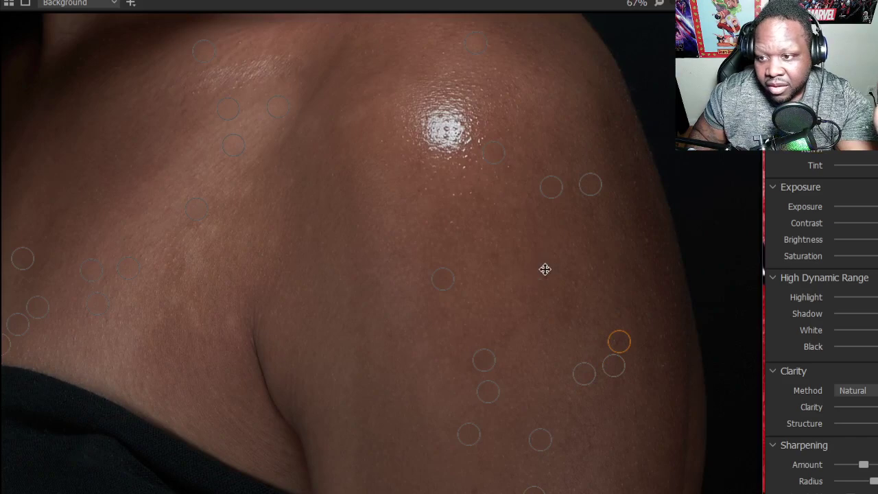
{"action": "left_click_drag", "start_coordinate": [544, 269], "coordinate": [574, 277]}
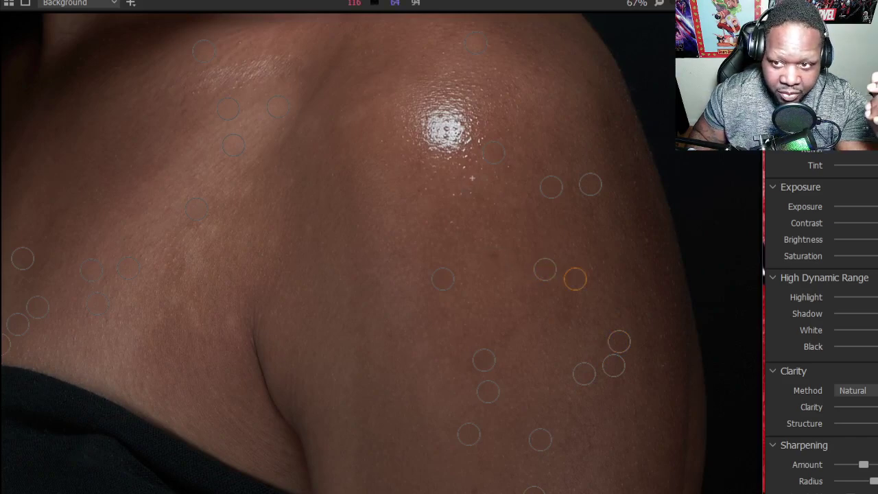
{"action": "scroll", "coordinate": [493, 258], "scroll_direction": "down", "scroll_amount": 6}
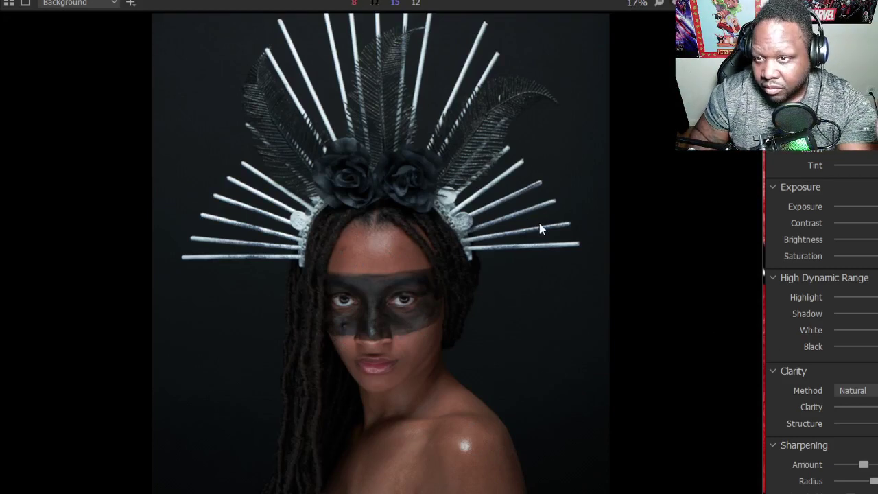
{"action": "key", "text": "ctrl+0"}
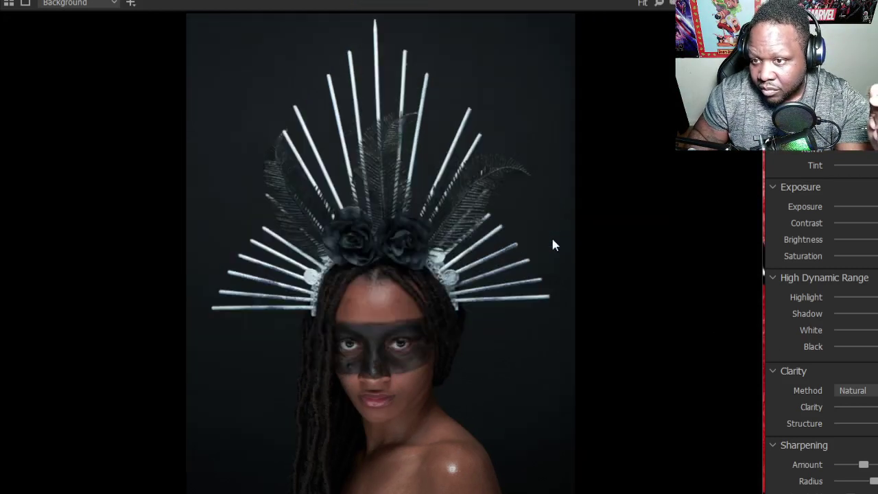
{"action": "scroll", "coordinate": [535, 313], "scroll_direction": "up", "scroll_amount": 2}
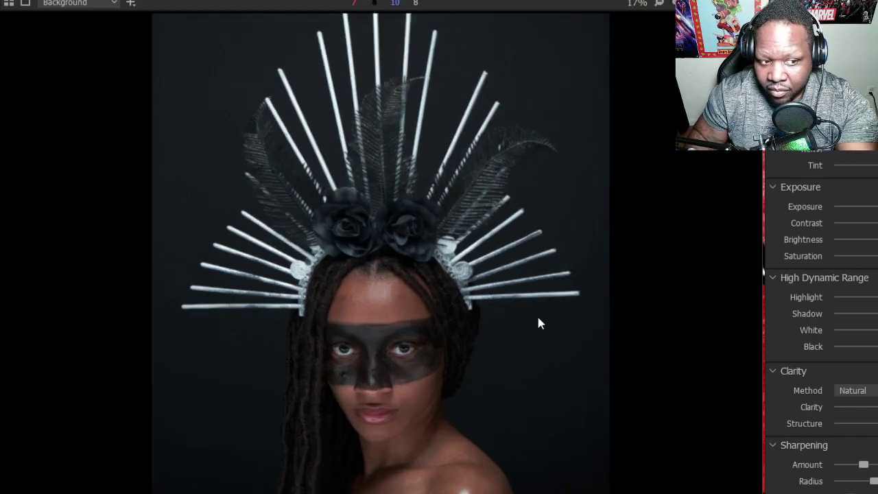
{"action": "scroll", "coordinate": [340, 316], "scroll_direction": "up", "scroll_amount": 3}
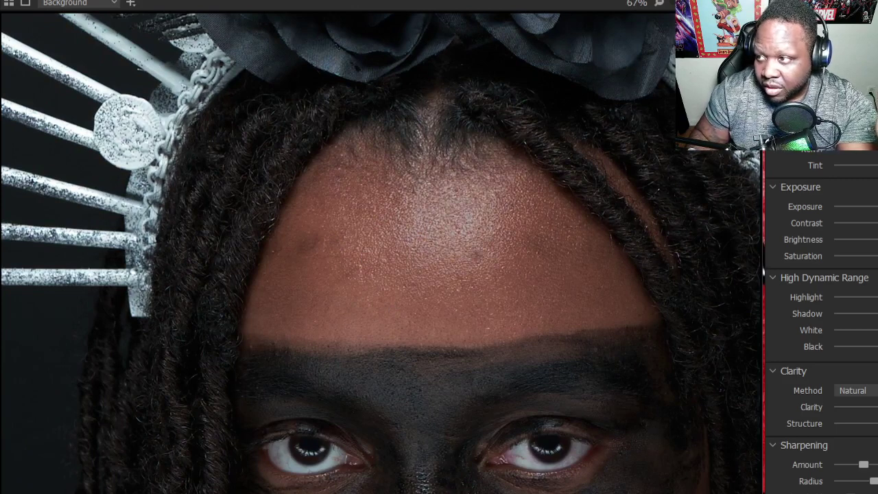
{"action": "left_click", "coordinate": [131, 3]}
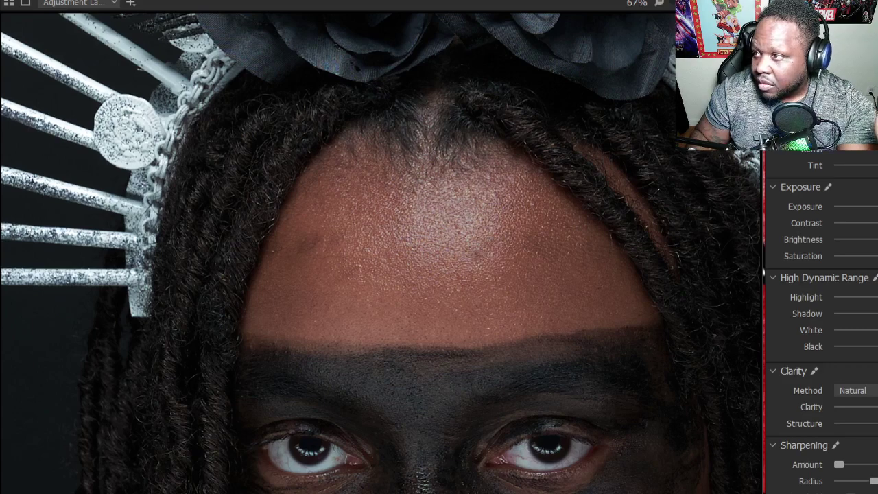
{"action": "key", "text": "ctrl+z"}
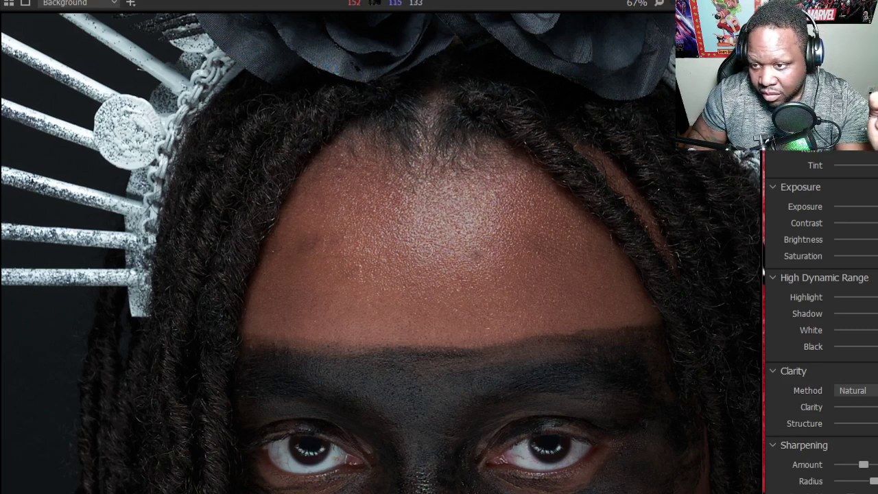
Heal the spot at the centre of the forehead, set the heal brush hardness to 38 and heal the dark patch on the forehead's left side
{"action": "left_click", "coordinate": [478, 255]}
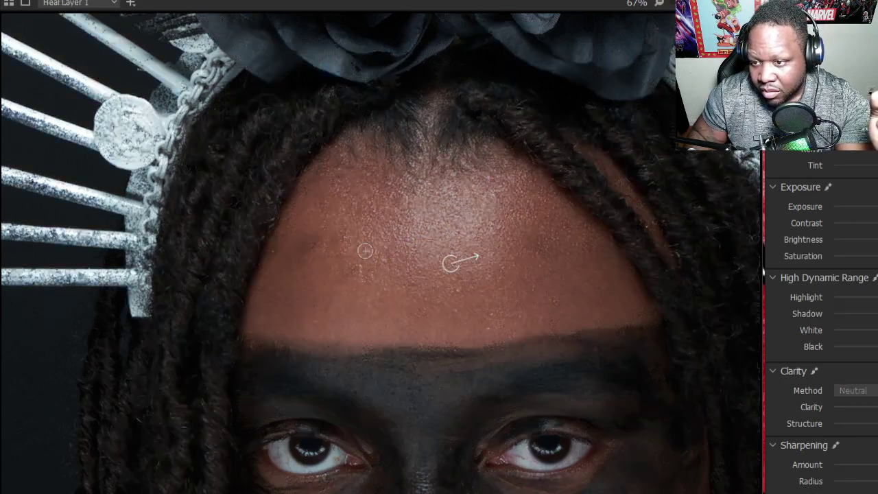
{"action": "right_click", "coordinate": [309, 245]}
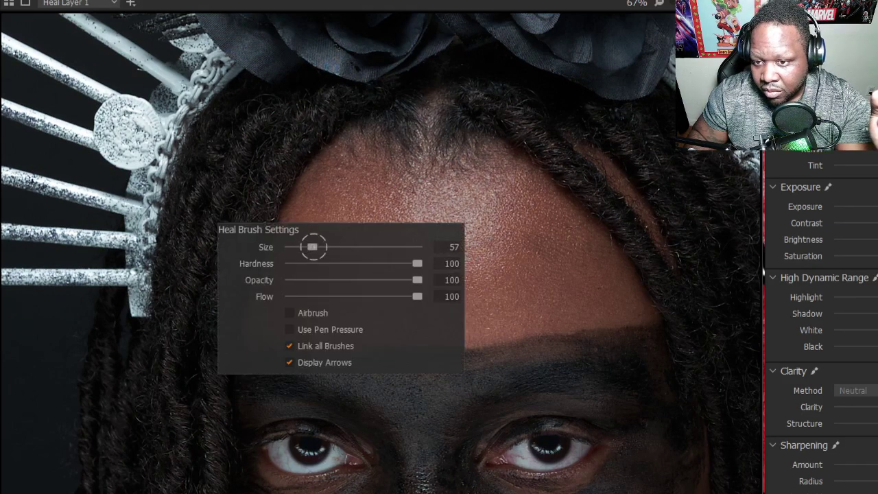
{"action": "left_click_drag", "start_coordinate": [417, 264], "coordinate": [342, 264]}
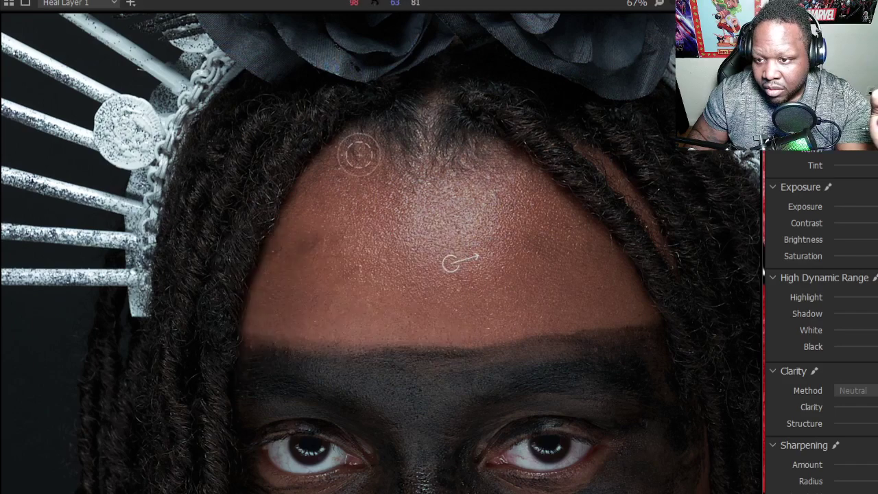
{"action": "left_click", "coordinate": [311, 246]}
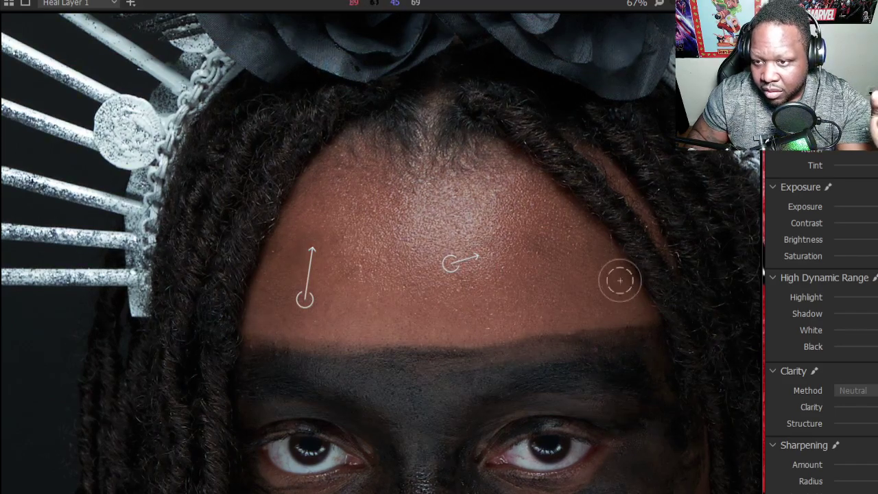
Heal the dark patch on the right side of the forehead, above the face paint
{"action": "scroll", "coordinate": [402, 310], "scroll_direction": "down", "scroll_amount": 5}
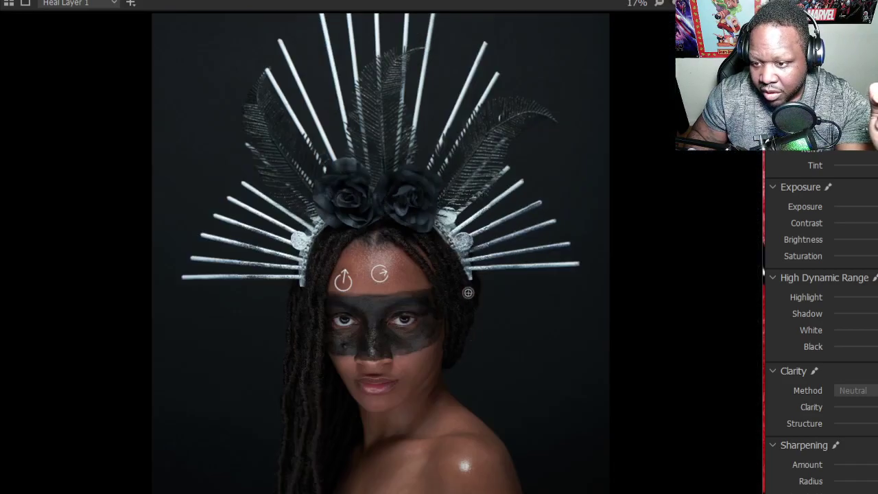
{"action": "scroll", "coordinate": [406, 427], "scroll_direction": "up", "scroll_amount": 3}
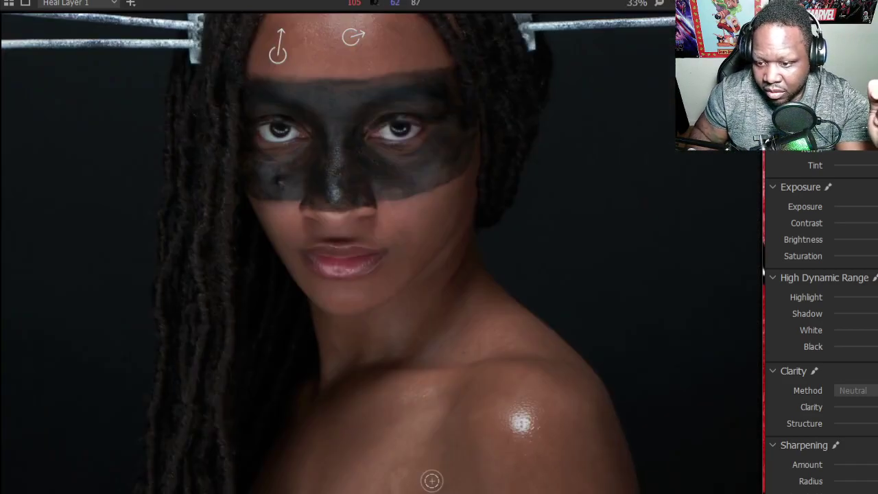
{"action": "scroll", "coordinate": [401, 300], "scroll_direction": "up", "scroll_amount": 6}
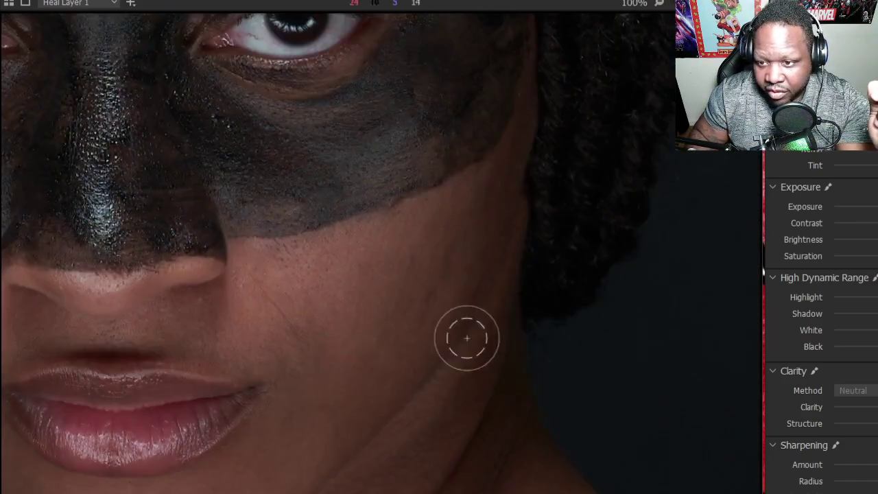
{"action": "scroll", "coordinate": [435, 310], "scroll_direction": "down", "scroll_amount": 6}
{"action": "scroll", "coordinate": [382, 386], "scroll_direction": "down", "scroll_amount": 2}
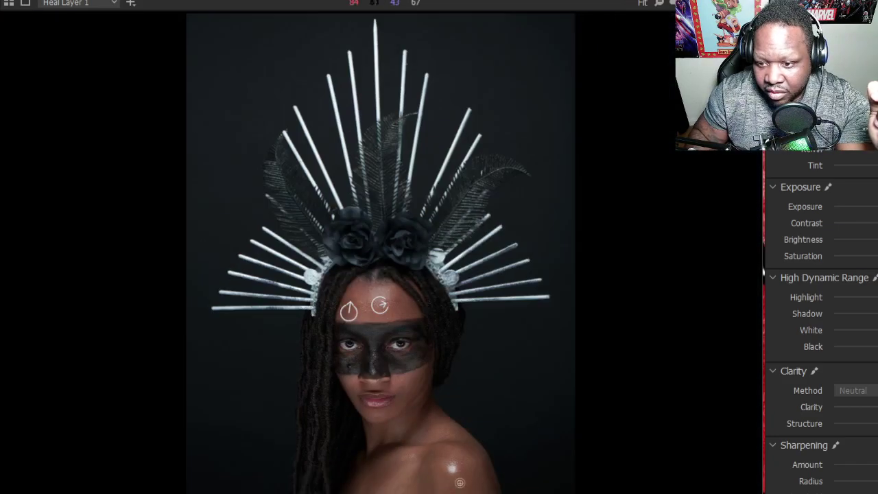
{"action": "scroll", "coordinate": [408, 302], "scroll_direction": "up", "scroll_amount": 3}
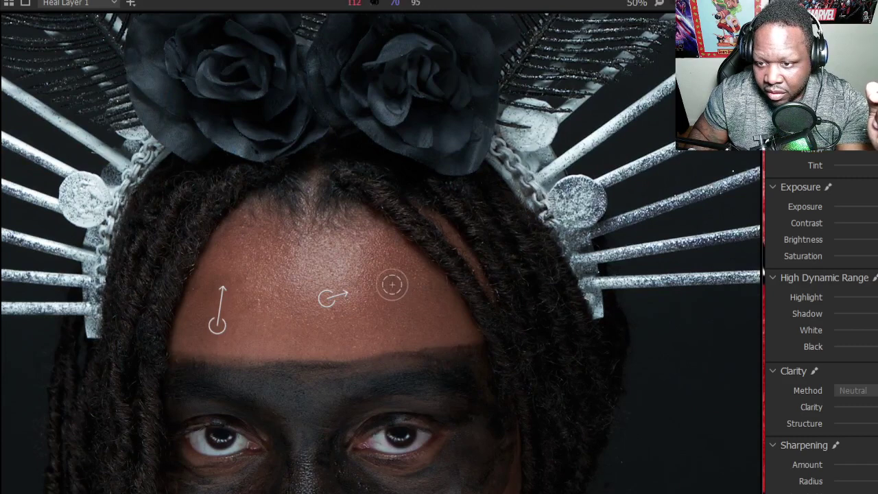
{"action": "left_click", "coordinate": [399, 287]}
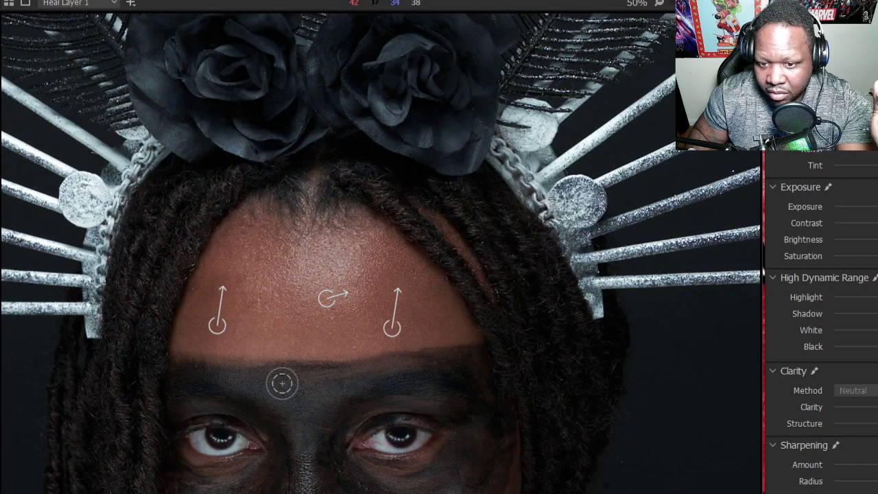
Heal the uneven dark spot on the upper arm below the bright shoulder highlight
{"action": "key", "text": "ctrl+0"}
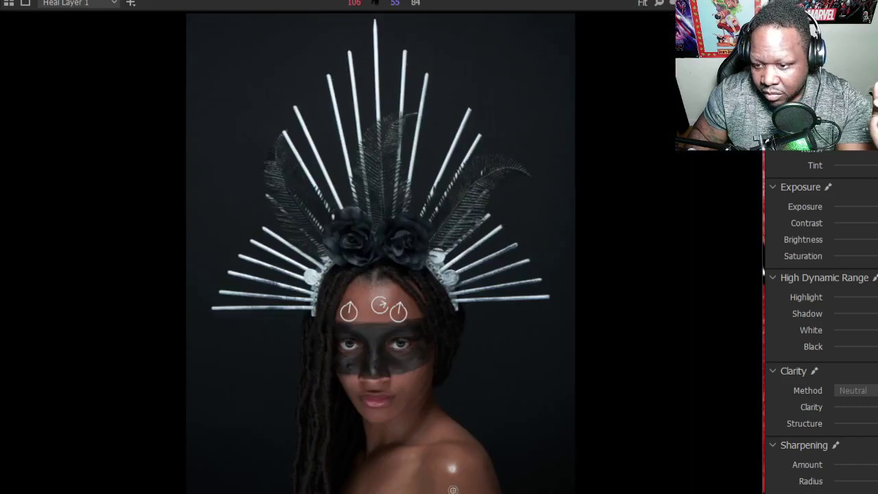
{"action": "scroll", "coordinate": [453, 489], "scroll_direction": "up", "scroll_amount": 3}
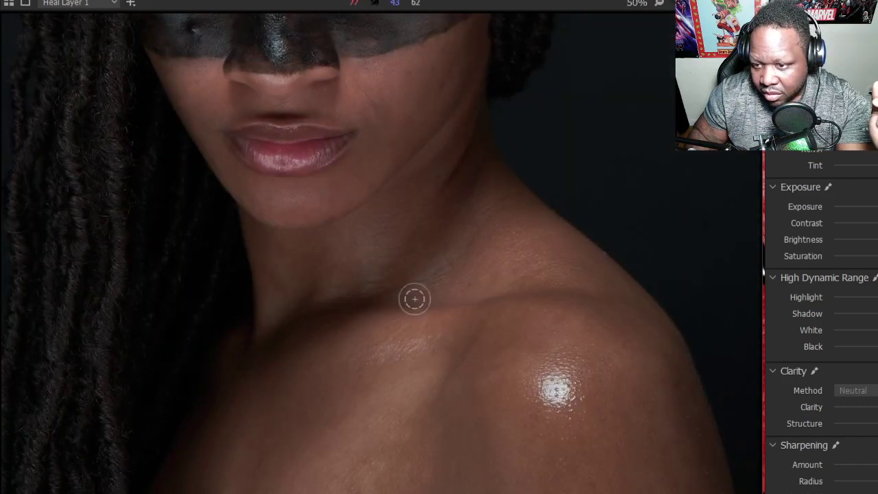
{"action": "scroll", "coordinate": [453, 474], "scroll_direction": "down", "scroll_amount": 3}
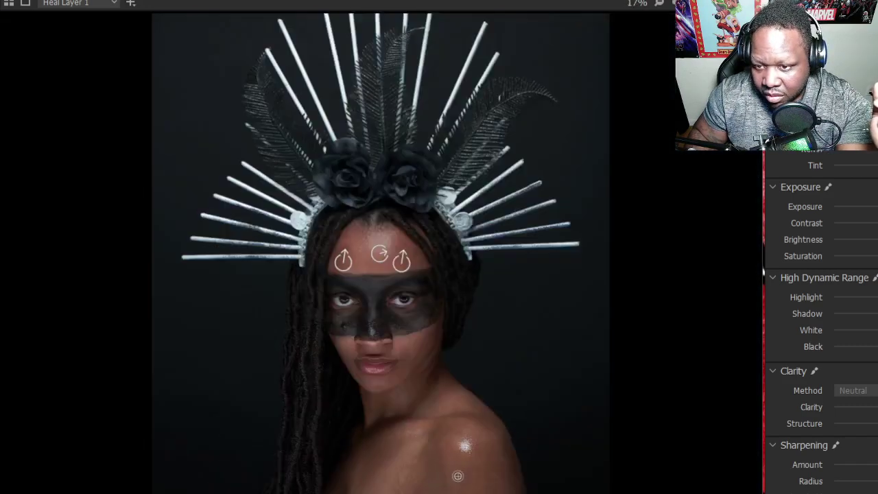
{"action": "scroll", "coordinate": [457, 476], "scroll_direction": "up", "scroll_amount": 3}
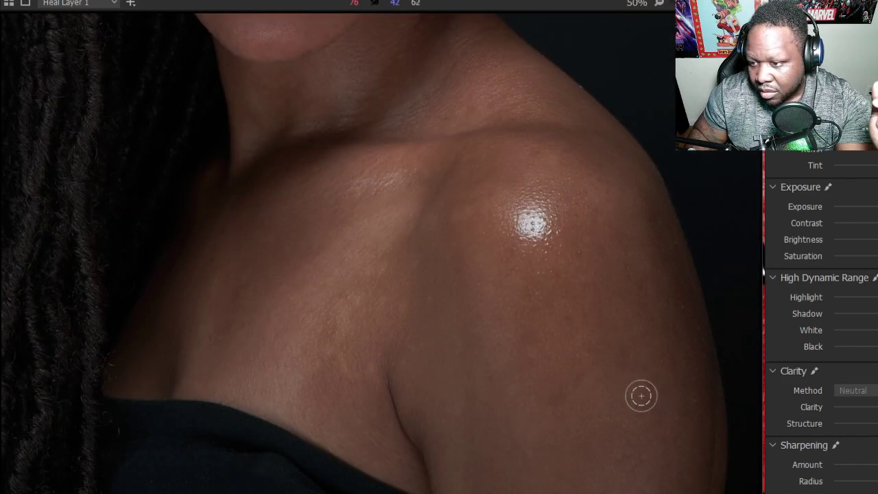
{"action": "left_click_drag", "start_coordinate": [625, 359], "coordinate": [623, 351]}
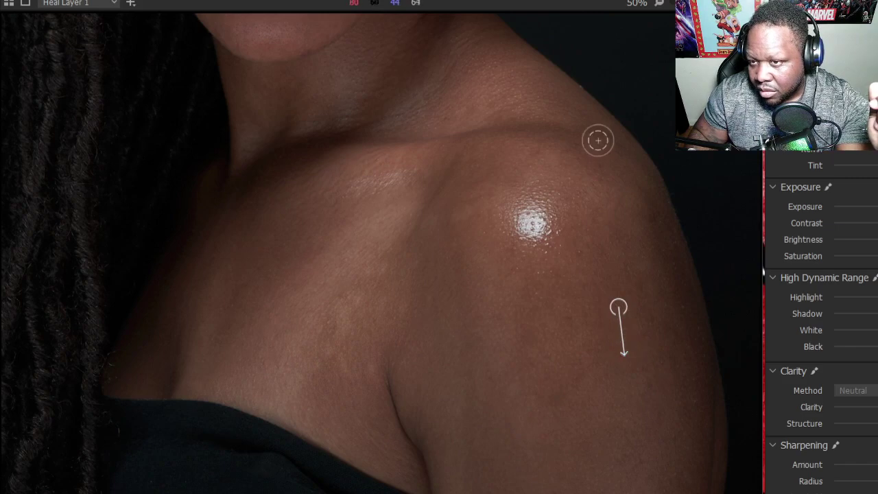
Set the heal brush size to 22 and heal the blemishes and line on both cheeks below the face paint
{"action": "scroll", "coordinate": [666, 435], "scroll_direction": "down", "scroll_amount": 3}
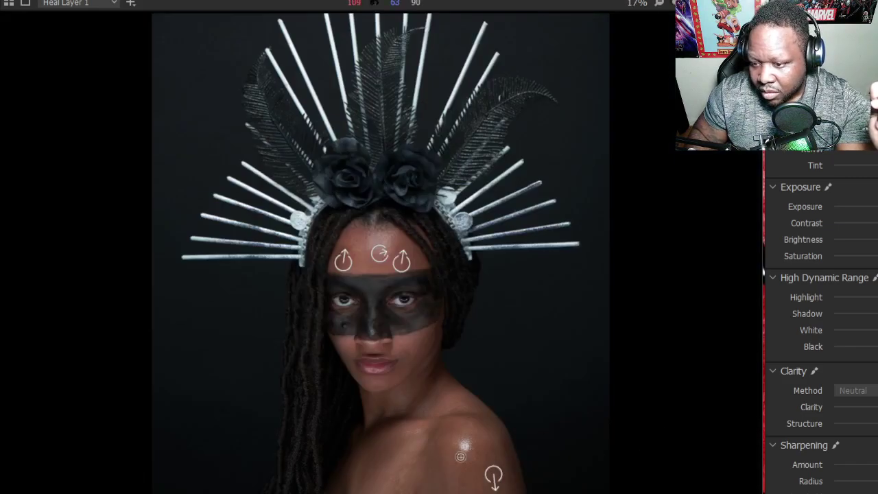
{"action": "scroll", "coordinate": [460, 457], "scroll_direction": "up", "scroll_amount": 3}
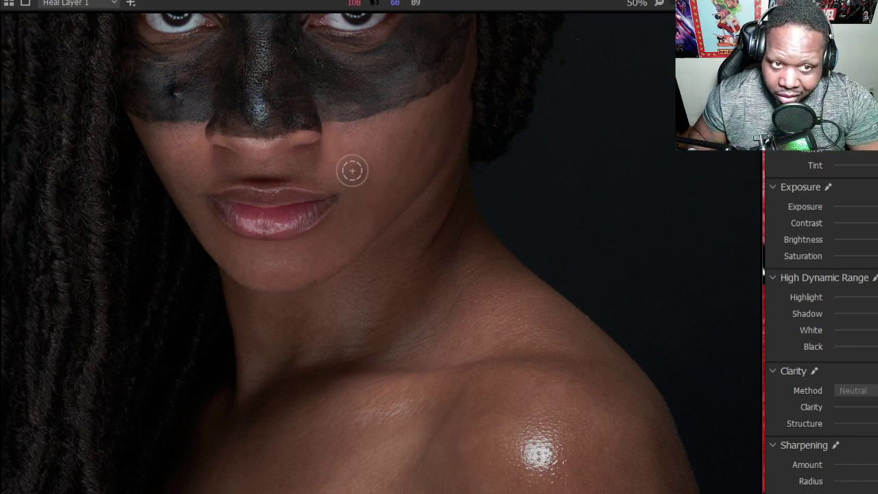
{"action": "scroll", "coordinate": [359, 159], "scroll_direction": "down", "scroll_amount": 3}
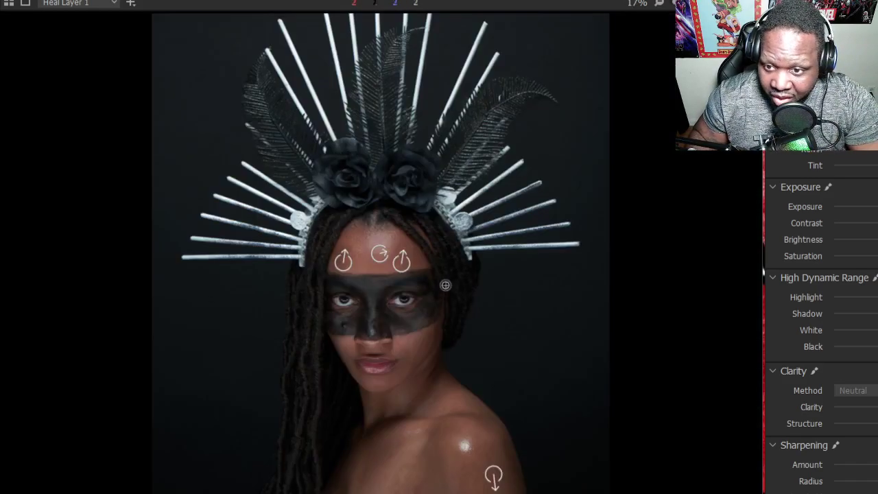
{"action": "scroll", "coordinate": [418, 316], "scroll_direction": "up", "scroll_amount": 4}
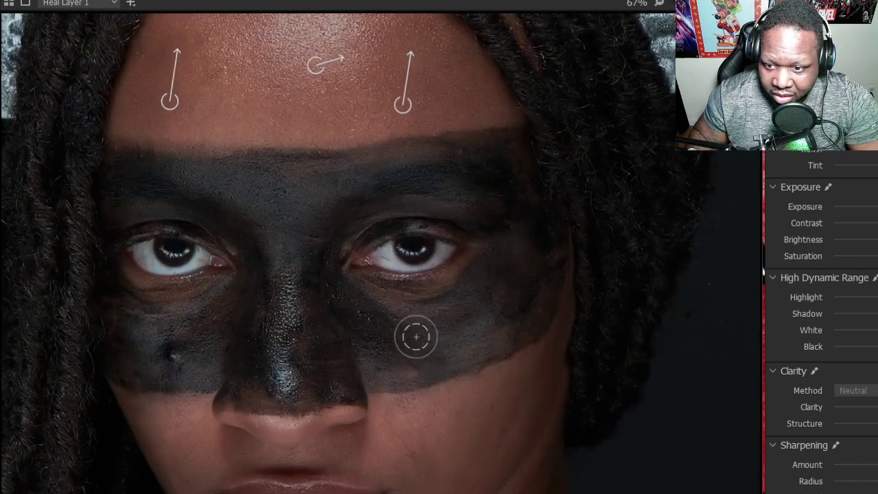
{"action": "right_click", "coordinate": [385, 423]}
{"action": "left_click_drag", "start_coordinate": [385, 423], "coordinate": [378, 423]}
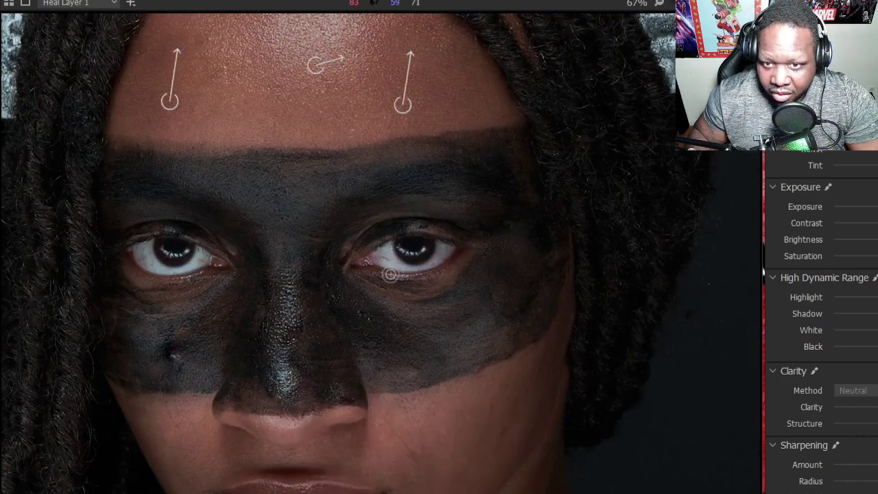
{"action": "scroll", "coordinate": [413, 470], "scroll_direction": "up", "scroll_amount": 1}
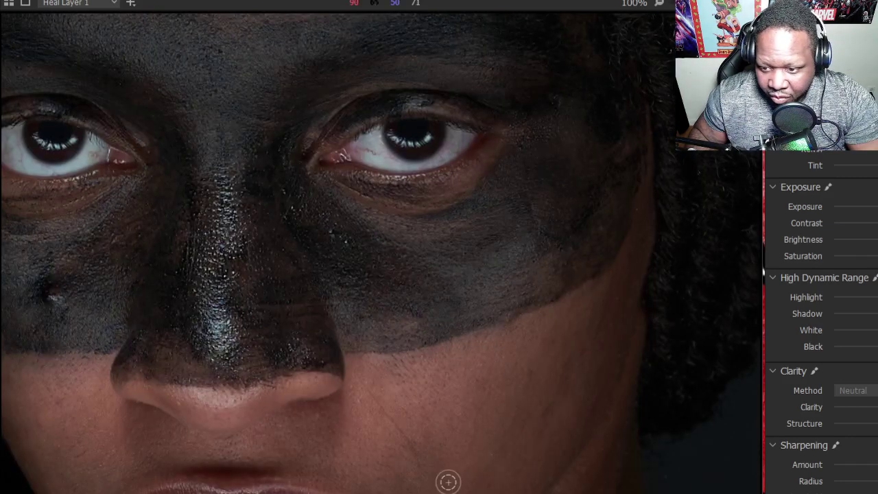
{"action": "left_click_drag", "start_coordinate": [371, 394], "coordinate": [417, 453]}
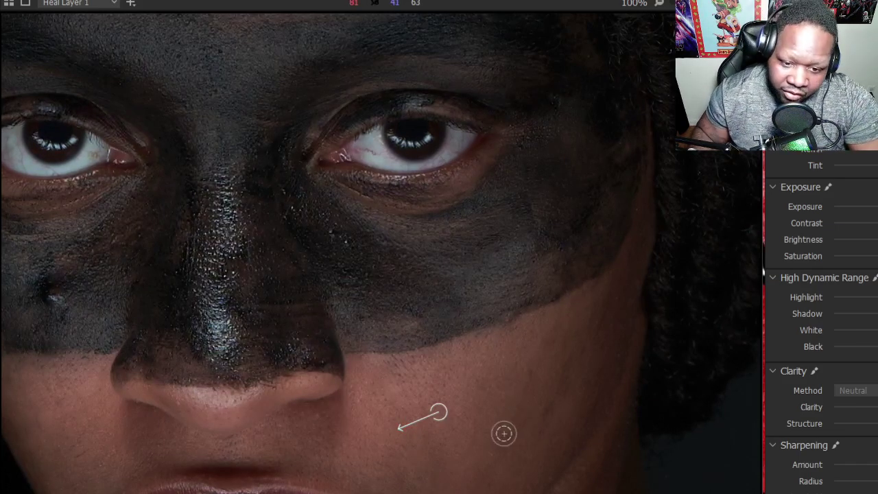
{"action": "left_click", "coordinate": [83, 453]}
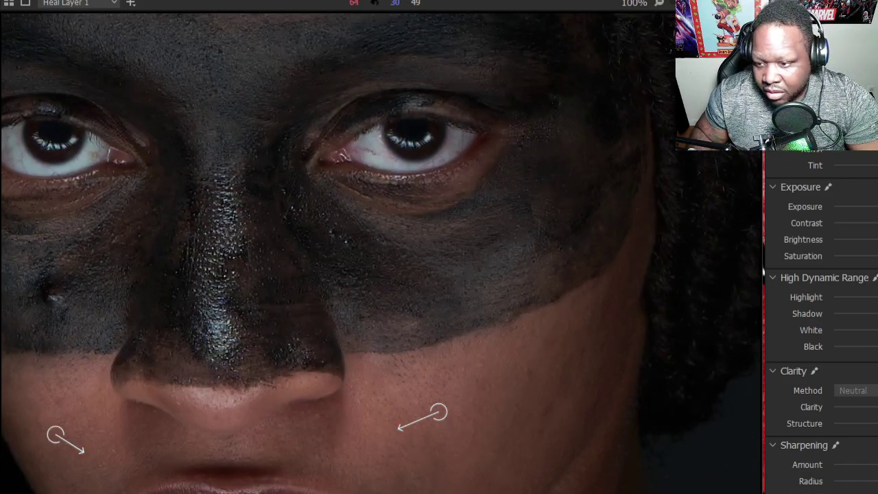
{"action": "left_click", "coordinate": [530, 375]}
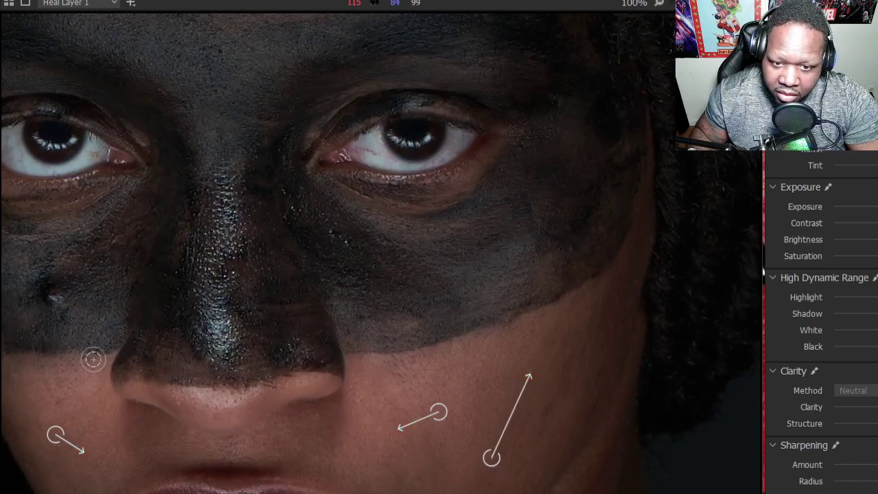
Set the heal brush hardness to 0 and heal the mark in the face paint under the image-left eye, sampling paint just beside it
{"action": "scroll", "coordinate": [72, 299], "scroll_direction": "down", "scroll_amount": 1}
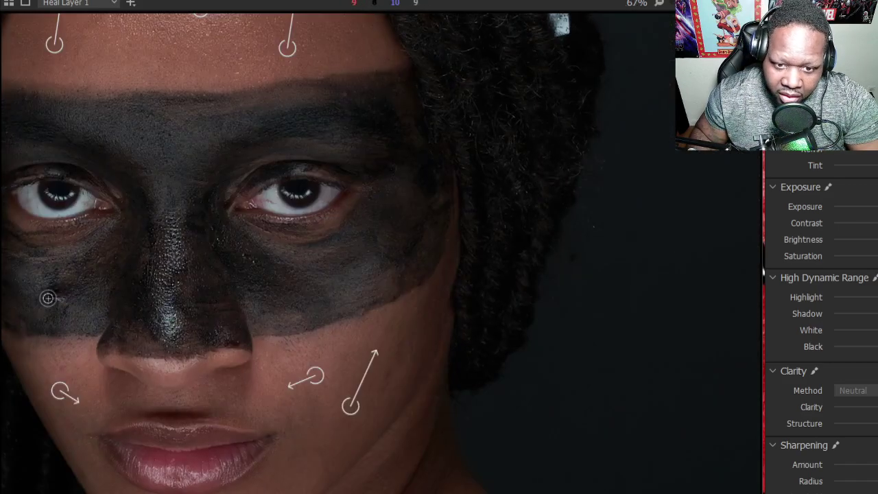
{"action": "scroll", "coordinate": [59, 300], "scroll_direction": "down", "scroll_amount": 3}
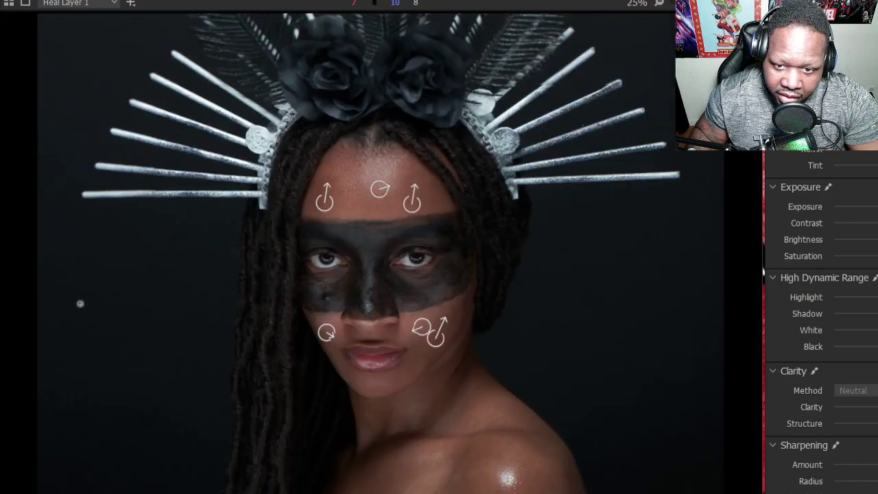
{"action": "scroll", "coordinate": [300, 315], "scroll_direction": "up", "scroll_amount": 4}
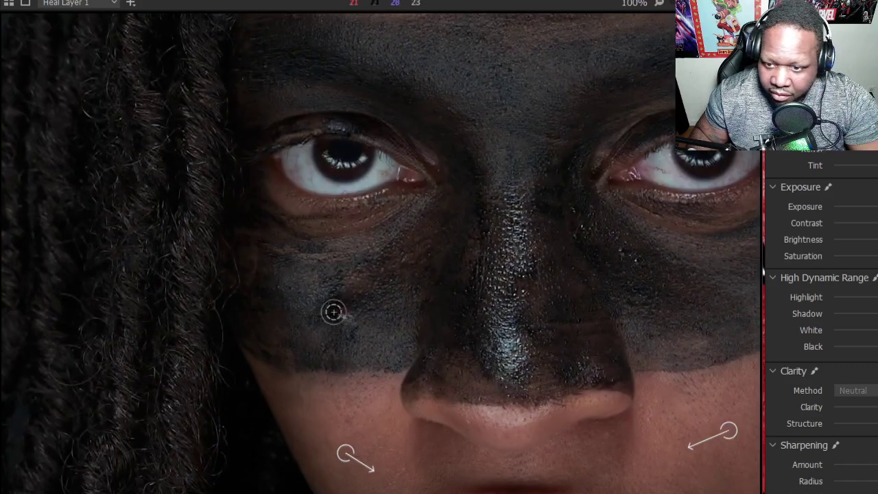
{"action": "right_click", "coordinate": [345, 315]}
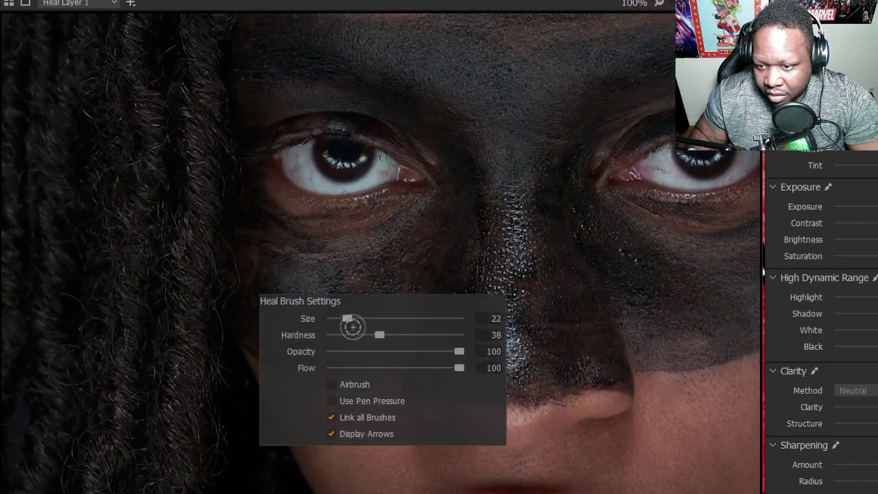
{"action": "left_click_drag", "start_coordinate": [378, 335], "coordinate": [315, 335]}
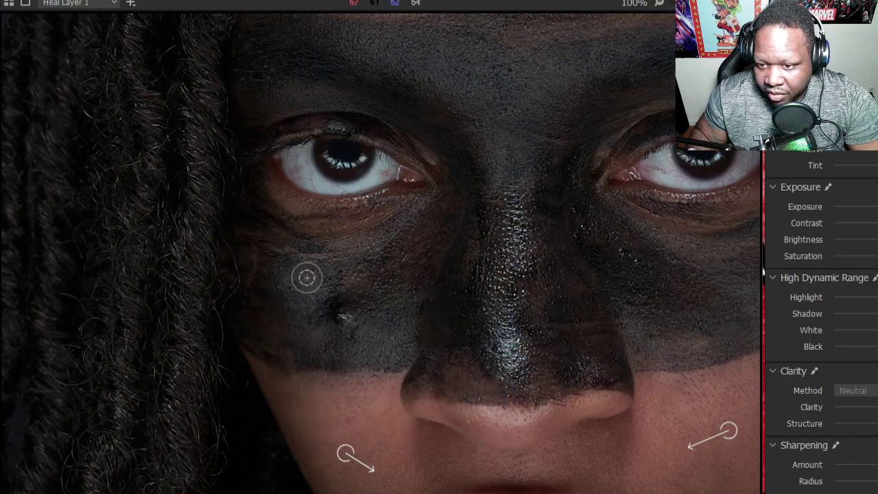
{"action": "left_click", "coordinate": [343, 315]}
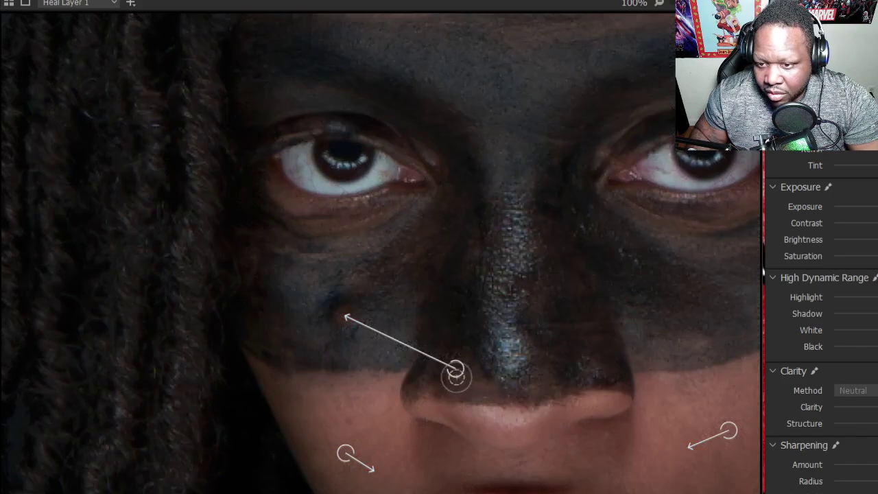
{"action": "left_click_drag", "start_coordinate": [446, 362], "coordinate": [370, 324]}
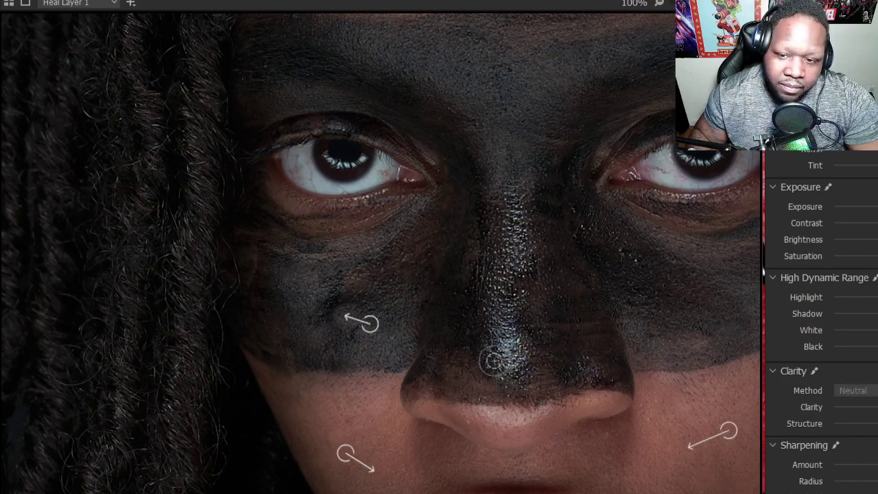
{"action": "left_click_drag", "start_coordinate": [370, 323], "coordinate": [336, 327]}
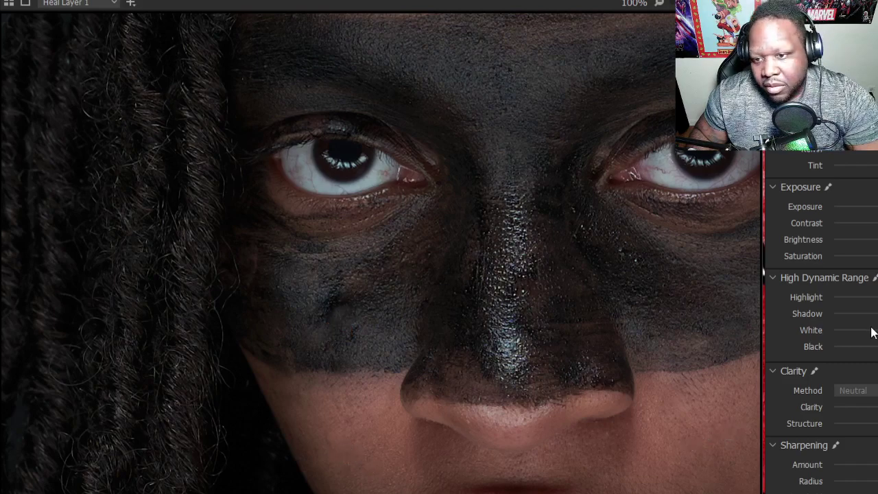
Examine the healed face up close and in the full portrait to check the retouching
{"action": "key", "text": "ctrl+0"}
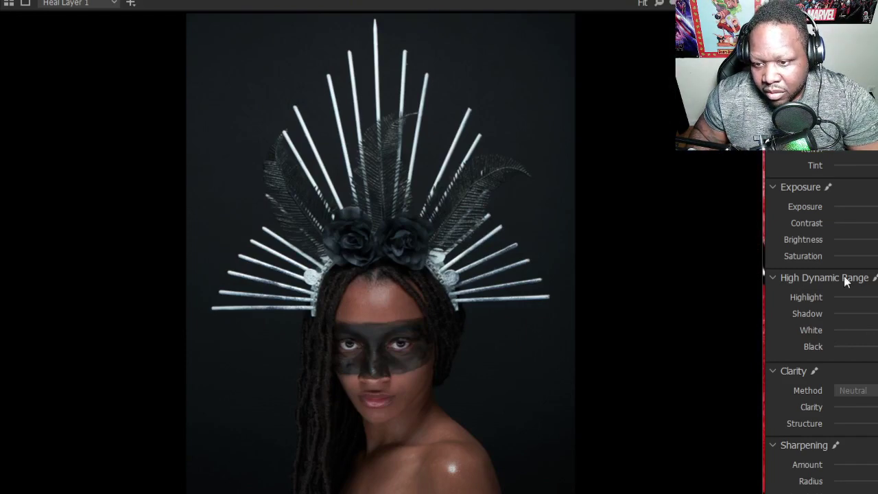
{"action": "scroll", "coordinate": [381, 304], "scroll_direction": "up", "scroll_amount": 5}
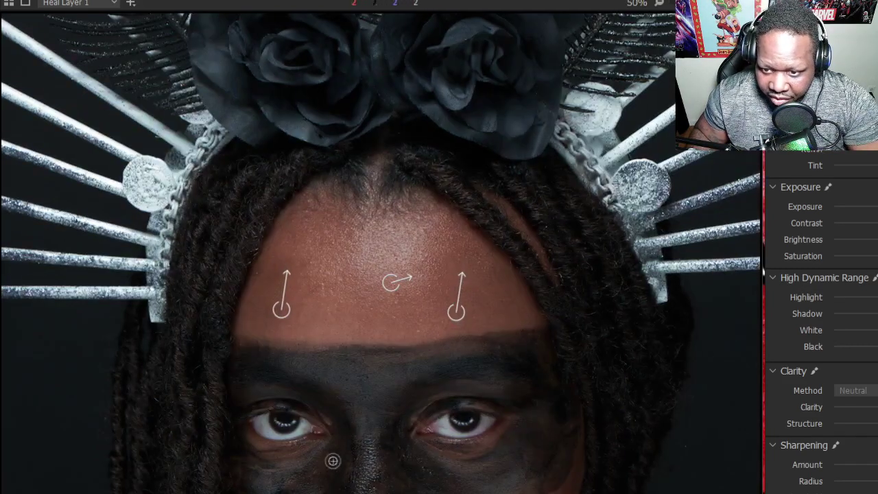
{"action": "key", "text": "ctrl+0"}
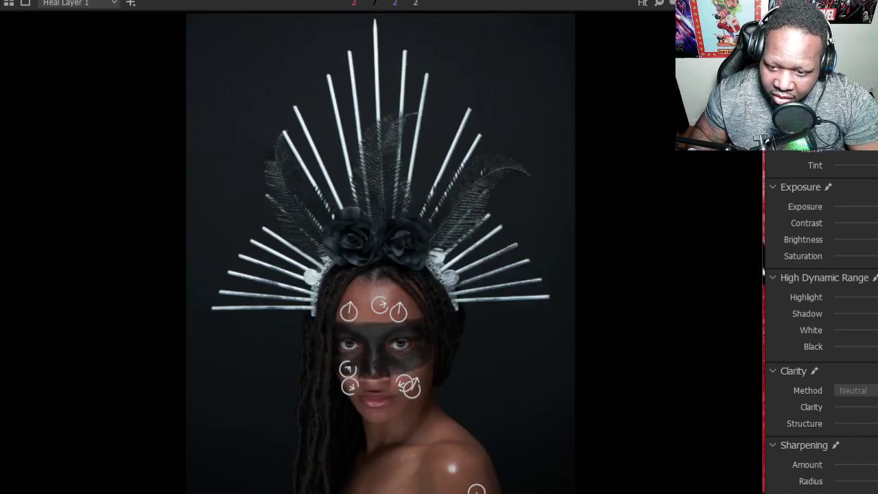
{"action": "scroll", "coordinate": [392, 408], "scroll_direction": "up", "scroll_amount": 5}
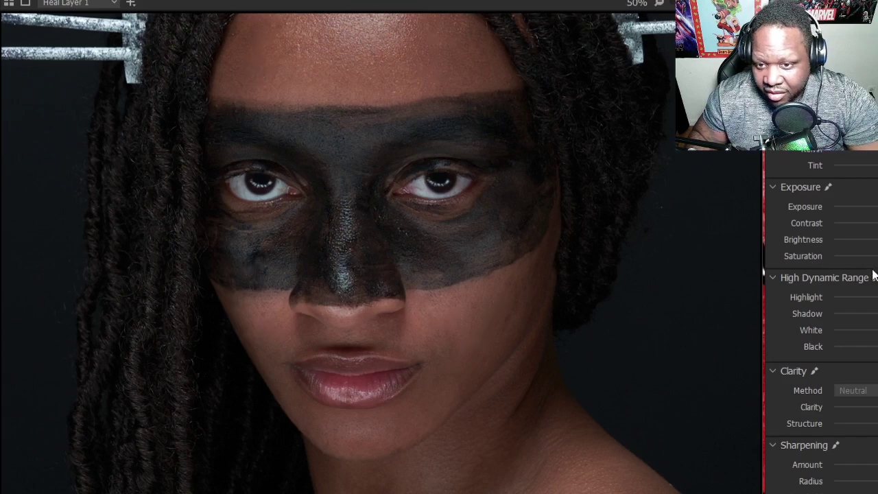
{"action": "key", "text": "ctrl+0"}
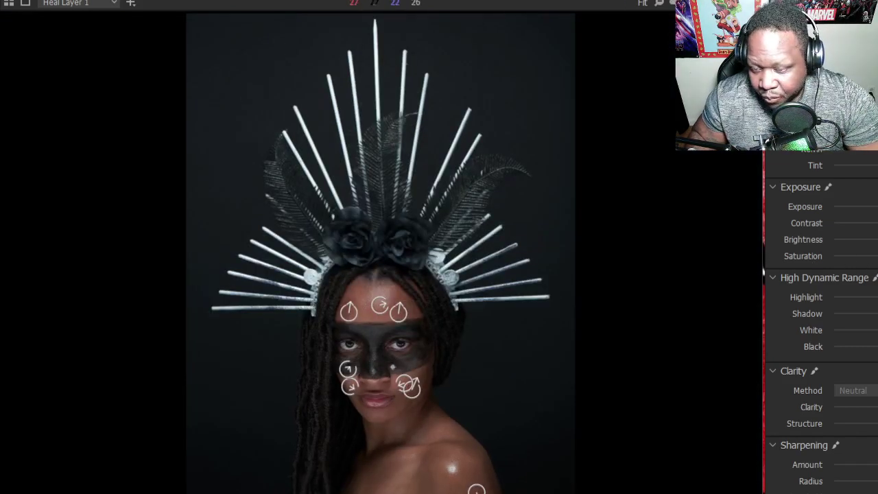
{"action": "scroll", "coordinate": [386, 368], "scroll_direction": "up", "scroll_amount": 3}
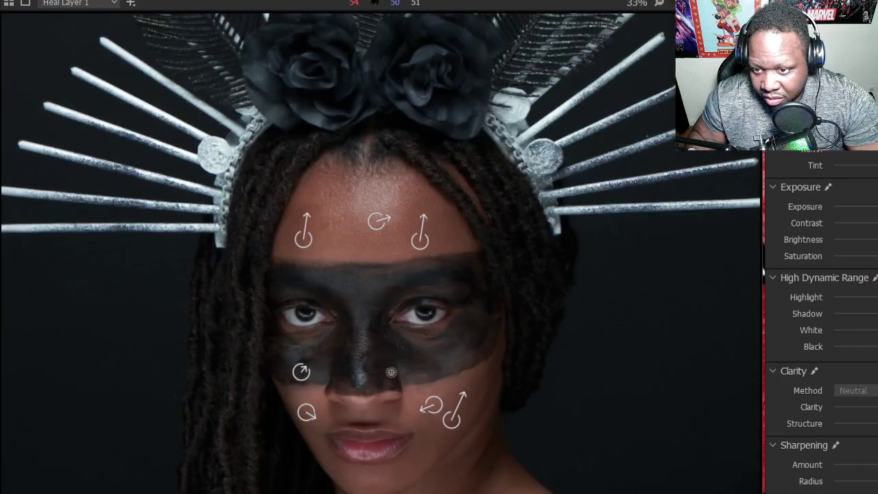
{"action": "key", "text": "ctrl+0"}
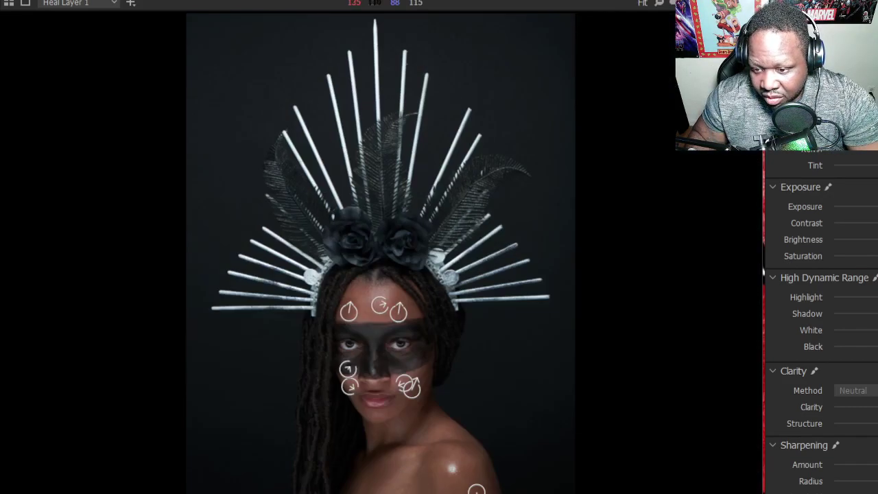
{"action": "scroll", "coordinate": [477, 490], "scroll_direction": "up", "scroll_amount": 2}
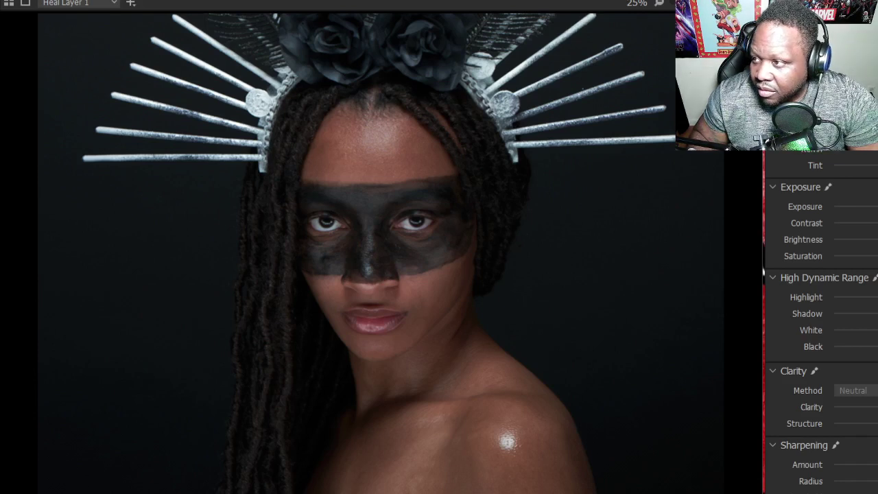
Add an adjustment layer named Lips
{"action": "left_click", "coordinate": [816, 68]}
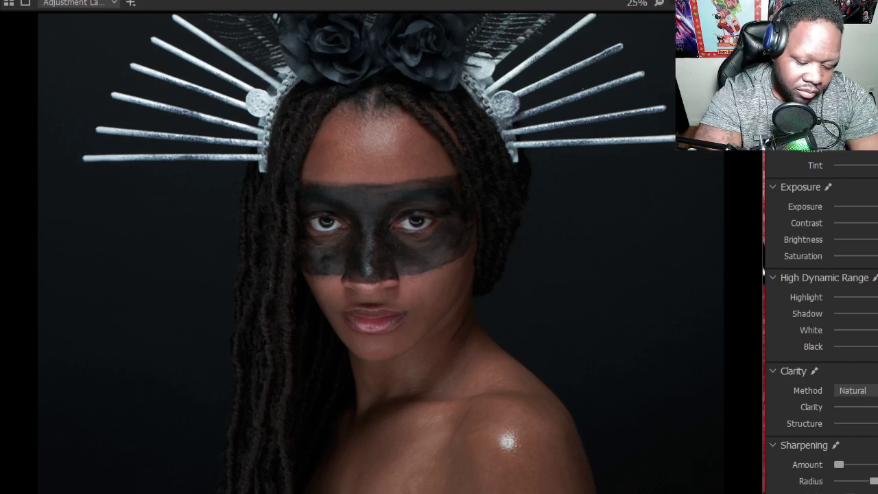
{"action": "key", "text": "Return"}
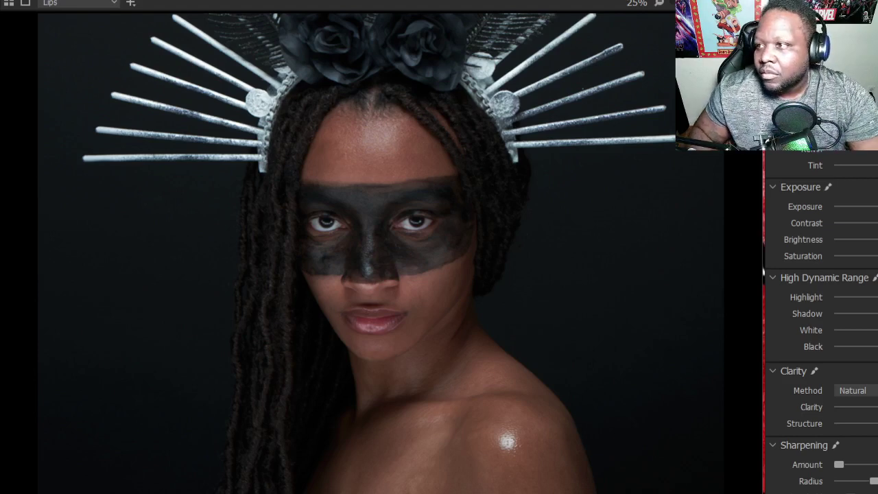
{"action": "scroll", "coordinate": [382, 311], "scroll_direction": "up", "scroll_amount": 3}
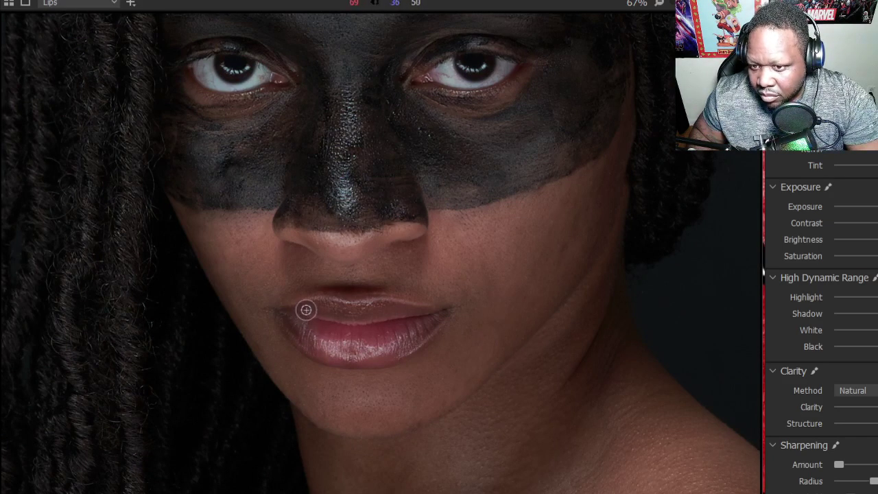
Brush a mask over the whole lower and upper lip on the Lips layer
{"action": "left_click", "coordinate": [311, 309]}
{"action": "mouse_move", "coordinate": [311, 308]}
{"action": "left_mouse_down"}
{"action": "mouse_move", "coordinate": [333, 306]}
{"action": "mouse_move", "coordinate": [313, 308]}
{"action": "mouse_move", "coordinate": [384, 307]}
{"action": "left_mouse_up"}
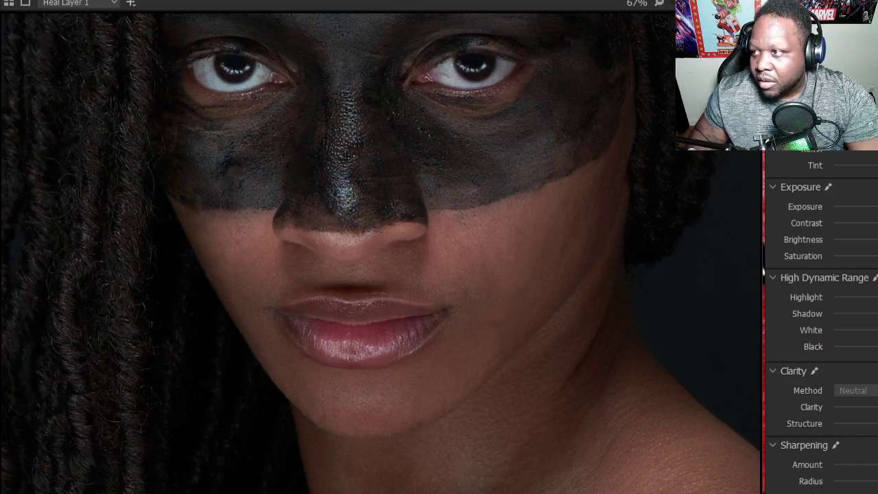
{"action": "left_click", "coordinate": [325, 3]}
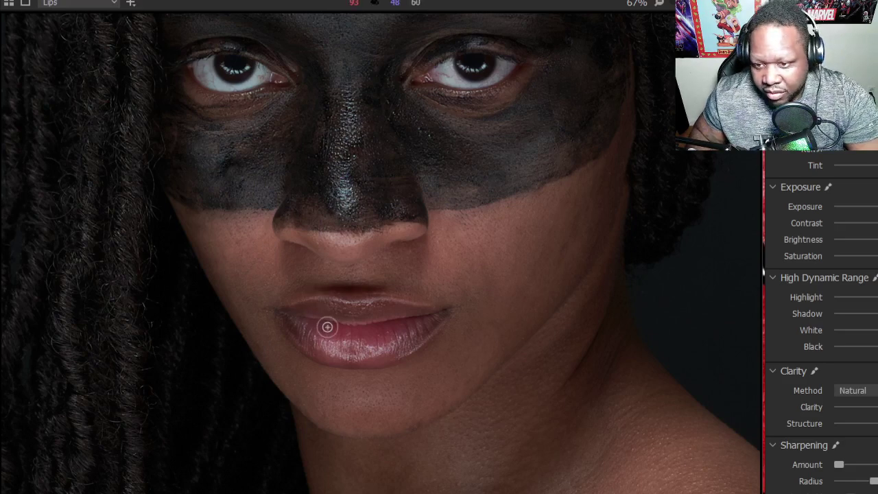
{"action": "scroll", "coordinate": [327, 326], "scroll_direction": "up", "scroll_amount": 1}
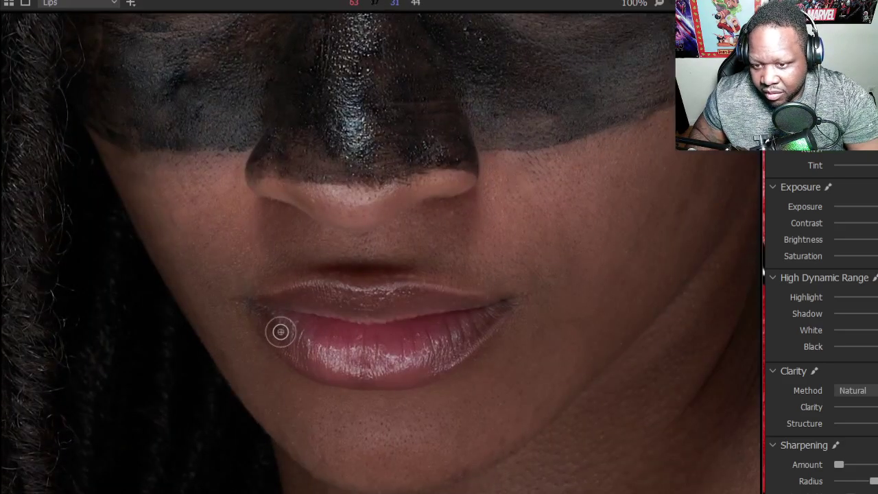
{"action": "mouse_move", "coordinate": [280, 323]}
{"action": "left_mouse_down"}
{"action": "mouse_move", "coordinate": [387, 335]}
{"action": "mouse_move", "coordinate": [486, 323]}
{"action": "mouse_move", "coordinate": [422, 374]}
{"action": "mouse_move", "coordinate": [372, 385]}
{"action": "mouse_move", "coordinate": [299, 364]}
{"action": "mouse_move", "coordinate": [263, 325]}
{"action": "mouse_move", "coordinate": [303, 345]}
{"action": "mouse_move", "coordinate": [446, 339]}
{"action": "mouse_move", "coordinate": [363, 364]}
{"action": "mouse_move", "coordinate": [300, 348]}
{"action": "mouse_move", "coordinate": [414, 355]}
{"action": "mouse_move", "coordinate": [439, 342]}
{"action": "mouse_move", "coordinate": [379, 367]}
{"action": "mouse_move", "coordinate": [469, 333]}
{"action": "left_mouse_up"}
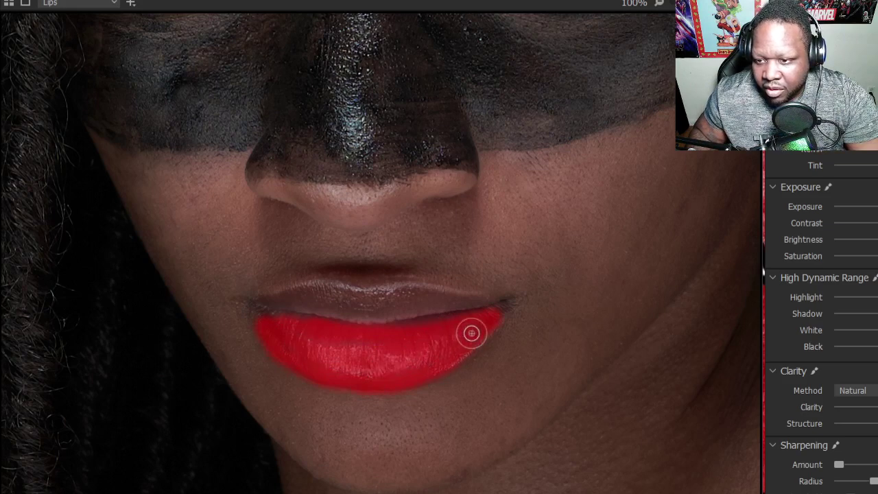
{"action": "mouse_move", "coordinate": [273, 297]}
{"action": "left_mouse_down"}
{"action": "mouse_move", "coordinate": [313, 289]}
{"action": "mouse_move", "coordinate": [370, 299]}
{"action": "mouse_move", "coordinate": [439, 290]}
{"action": "mouse_move", "coordinate": [472, 300]}
{"action": "mouse_move", "coordinate": [372, 310]}
{"action": "mouse_move", "coordinate": [273, 304]}
{"action": "mouse_move", "coordinate": [344, 317]}
{"action": "mouse_move", "coordinate": [490, 303]}
{"action": "left_mouse_up"}
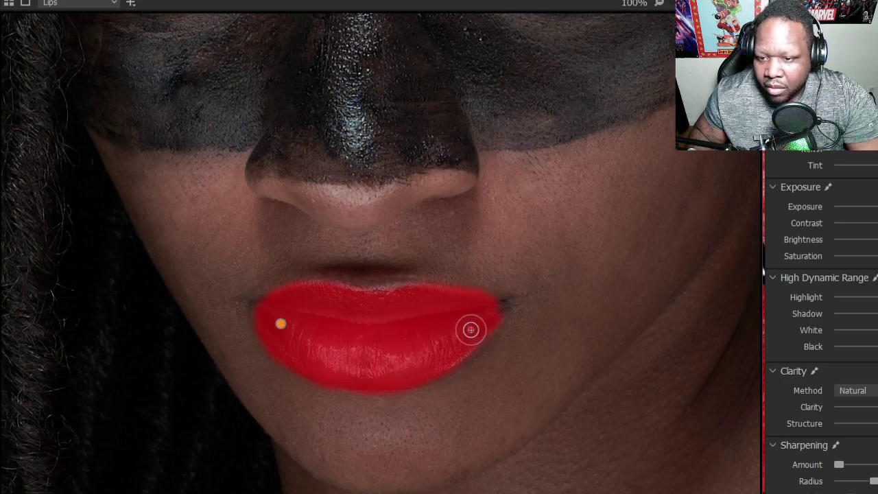
Examine the lips and face at full view and close up to judge the portrait so far
{"action": "key", "text": "ctrl+0"}
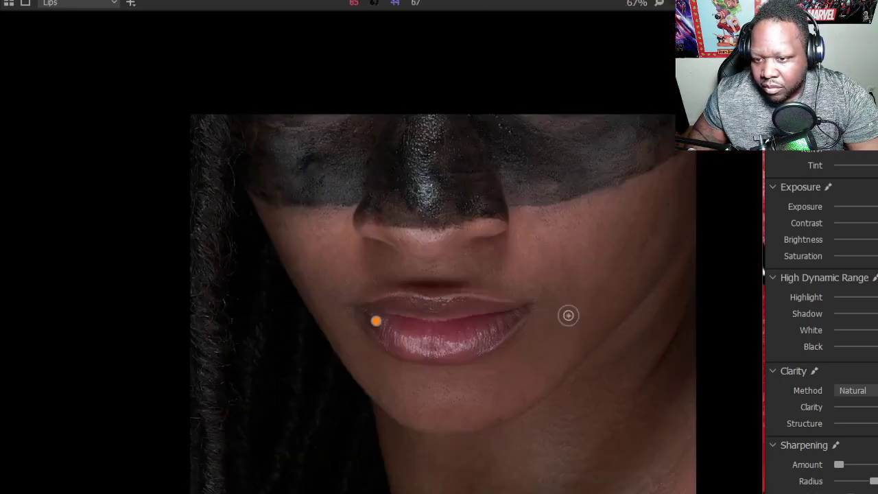
{"action": "key", "text": "ctrl+minus"}
{"action": "key", "text": "ctrl+minus"}
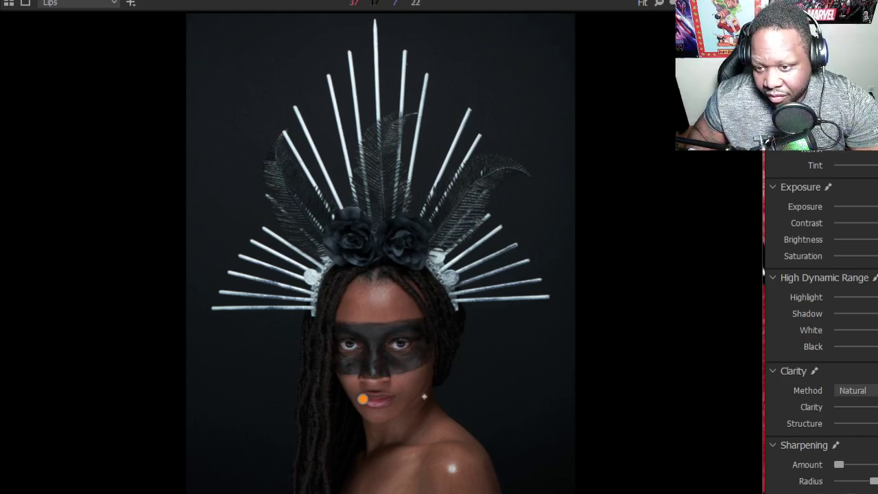
{"action": "scroll", "coordinate": [424, 397], "scroll_direction": "up", "scroll_amount": 1}
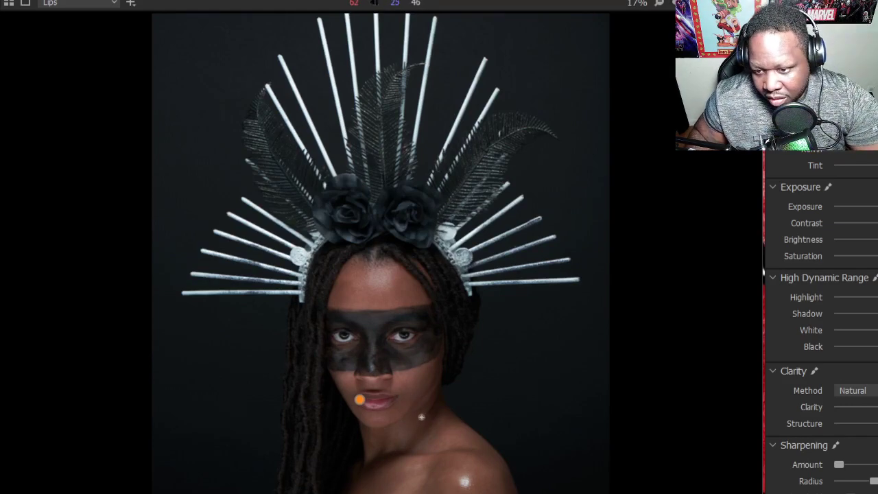
{"action": "scroll", "coordinate": [421, 417], "scroll_direction": "up", "scroll_amount": 1}
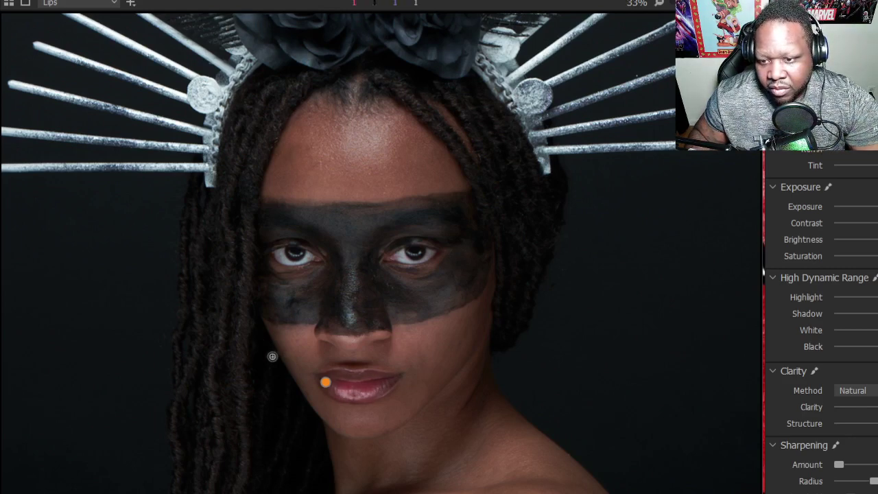
{"action": "key", "text": "ctrl+0"}
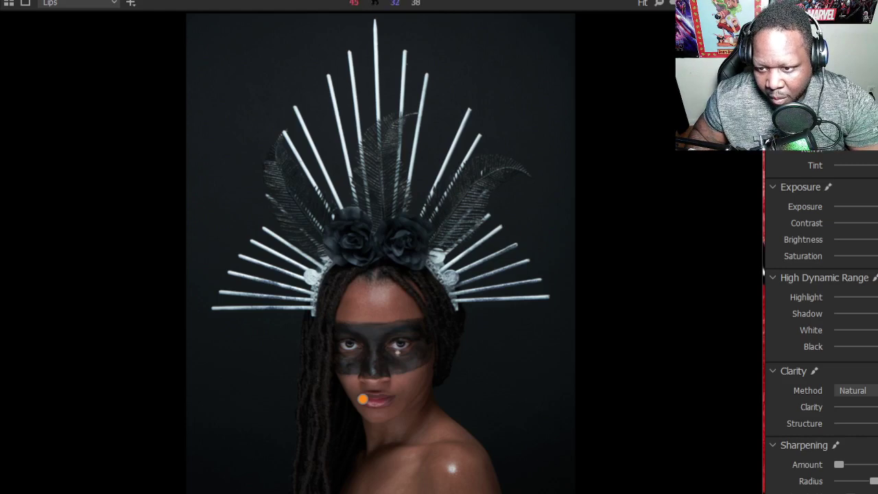
{"action": "scroll", "coordinate": [388, 341], "scroll_direction": "up", "scroll_amount": 2}
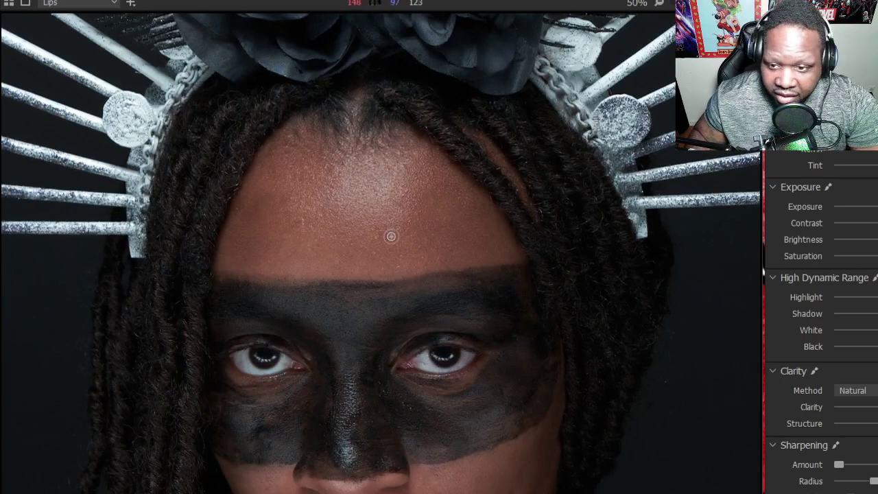
Enlarge the brush and paint a mask over the black face paint across the eyes on the stip layer
{"action": "scroll", "coordinate": [391, 236], "scroll_direction": "down", "scroll_amount": 2}
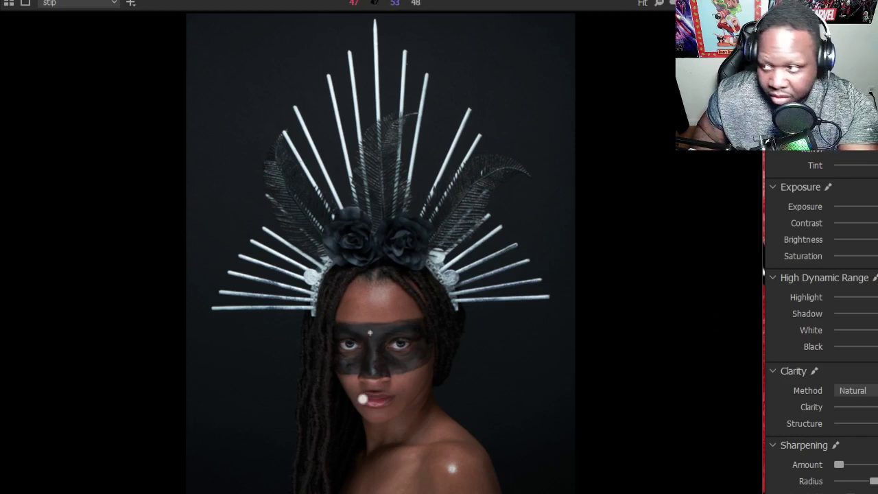
{"action": "right_click", "coordinate": [349, 327]}
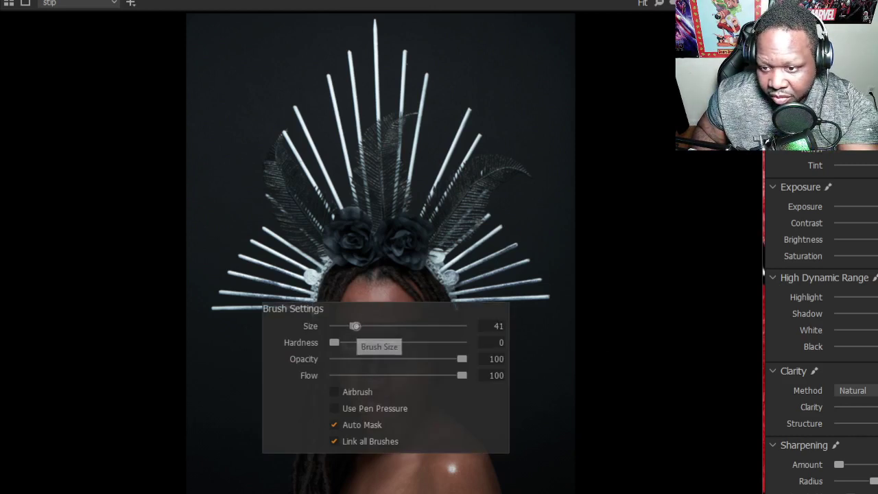
{"action": "left_click_drag", "start_coordinate": [354, 326], "coordinate": [361, 326]}
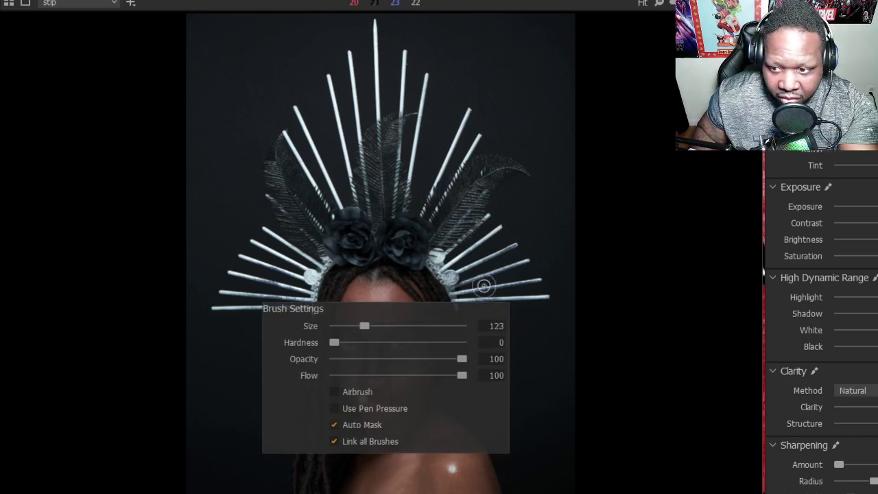
{"action": "left_click_drag", "start_coordinate": [366, 325], "coordinate": [372, 326]}
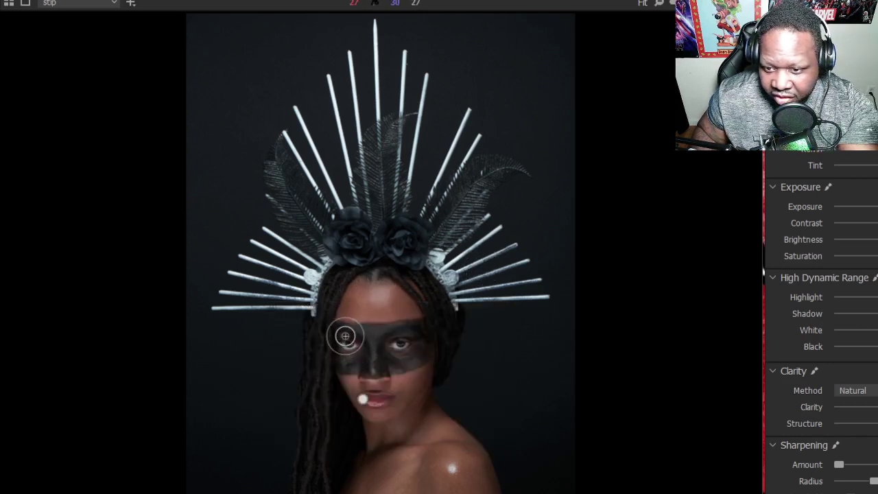
{"action": "mouse_move", "coordinate": [343, 337]}
{"action": "left_mouse_down"}
{"action": "mouse_move", "coordinate": [419, 333]}
{"action": "mouse_move", "coordinate": [410, 356]}
{"action": "mouse_move", "coordinate": [349, 365]}
{"action": "mouse_move", "coordinate": [339, 333]}
{"action": "mouse_move", "coordinate": [416, 327]}
{"action": "mouse_move", "coordinate": [418, 347]}
{"action": "mouse_move", "coordinate": [387, 361]}
{"action": "mouse_move", "coordinate": [343, 361]}
{"action": "mouse_move", "coordinate": [418, 355]}
{"action": "mouse_move", "coordinate": [375, 364]}
{"action": "mouse_move", "coordinate": [381, 340]}
{"action": "mouse_move", "coordinate": [415, 336]}
{"action": "mouse_move", "coordinate": [362, 339]}
{"action": "mouse_move", "coordinate": [389, 347]}
{"action": "mouse_move", "coordinate": [389, 359]}
{"action": "mouse_move", "coordinate": [349, 357]}
{"action": "mouse_move", "coordinate": [356, 360]}
{"action": "mouse_move", "coordinate": [368, 334]}
{"action": "left_mouse_up"}
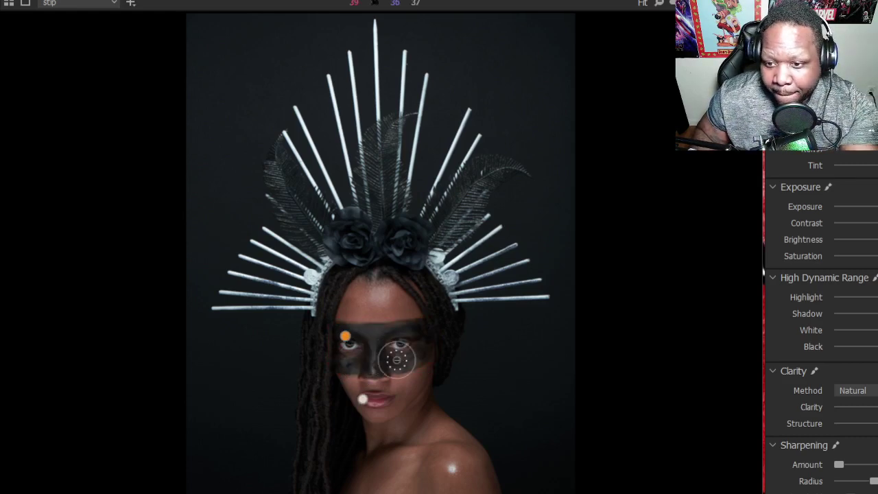
Reduce the eraser size to 25 and erase the stip layer's mask from the whites and irises of both eyes
{"action": "scroll", "coordinate": [405, 326], "scroll_direction": "up", "scroll_amount": 3}
{"action": "right_click", "coordinate": [423, 335]}
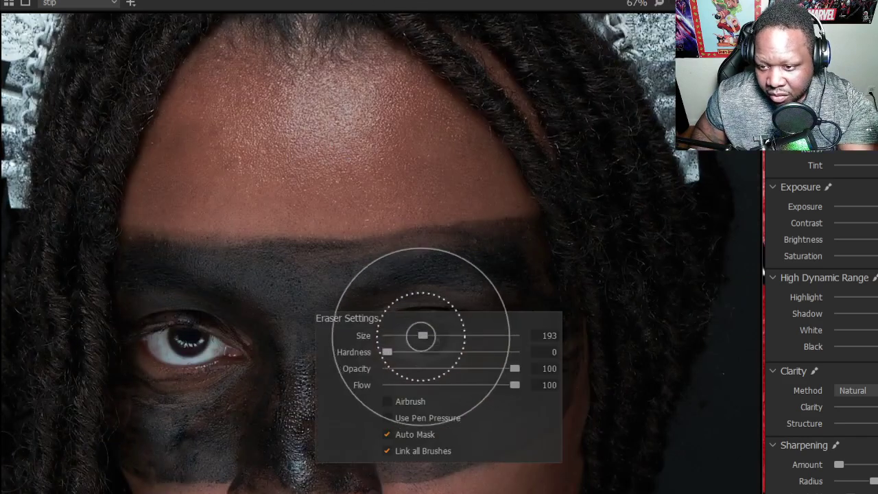
{"action": "left_click_drag", "start_coordinate": [423, 335], "coordinate": [402, 335]}
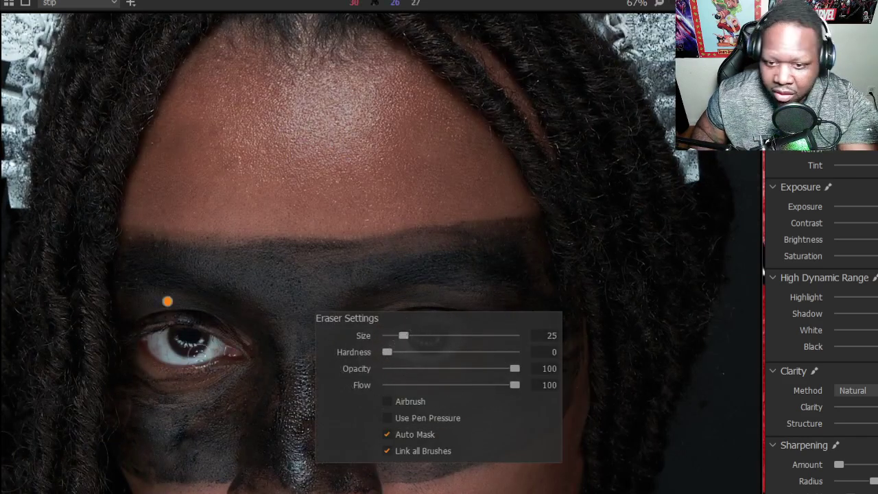
{"action": "mouse_move", "coordinate": [202, 346]}
{"action": "left_mouse_down"}
{"action": "mouse_move", "coordinate": [162, 333]}
{"action": "mouse_move", "coordinate": [151, 344]}
{"action": "mouse_move", "coordinate": [178, 357]}
{"action": "mouse_move", "coordinate": [213, 349]}
{"action": "mouse_move", "coordinate": [157, 344]}
{"action": "mouse_move", "coordinate": [212, 347]}
{"action": "mouse_move", "coordinate": [170, 335]}
{"action": "mouse_move", "coordinate": [188, 340]}
{"action": "mouse_move", "coordinate": [177, 330]}
{"action": "mouse_move", "coordinate": [203, 341]}
{"action": "mouse_move", "coordinate": [167, 338]}
{"action": "left_mouse_up"}
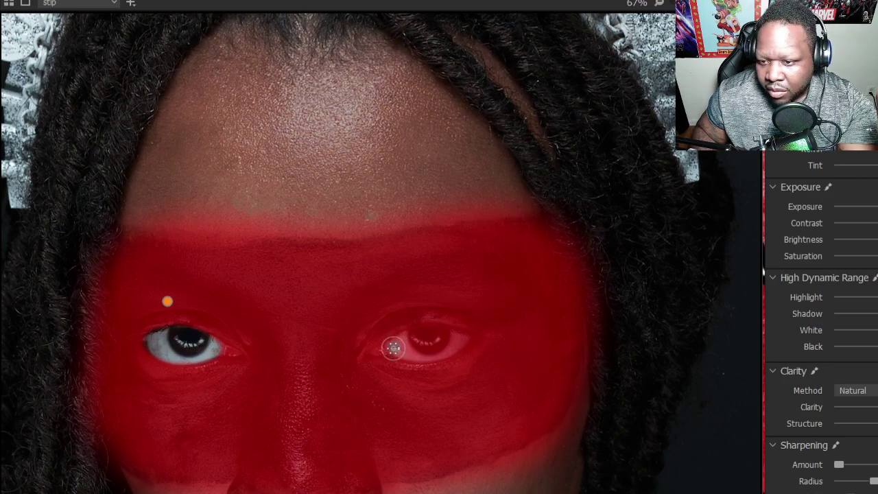
{"action": "mouse_move", "coordinate": [393, 348]}
{"action": "left_mouse_down"}
{"action": "mouse_move", "coordinate": [454, 336]}
{"action": "mouse_move", "coordinate": [401, 349]}
{"action": "left_mouse_up"}
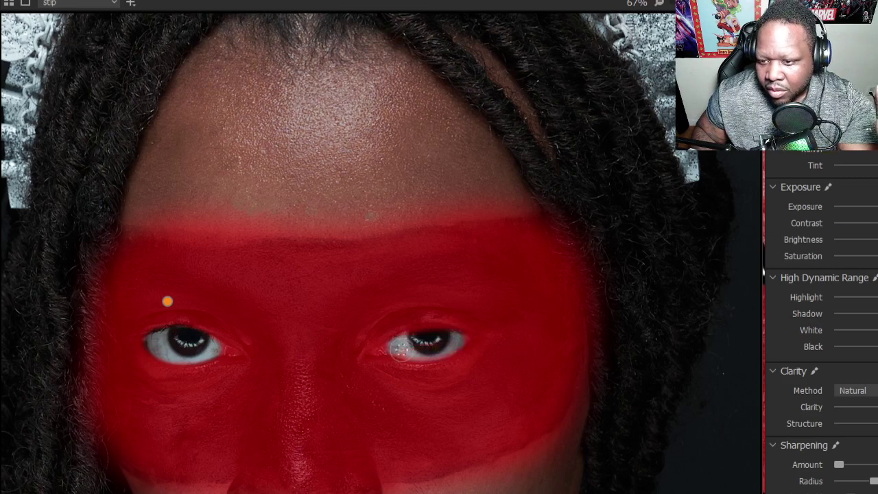
{"action": "left_click_drag", "start_coordinate": [457, 345], "coordinate": [409, 352]}
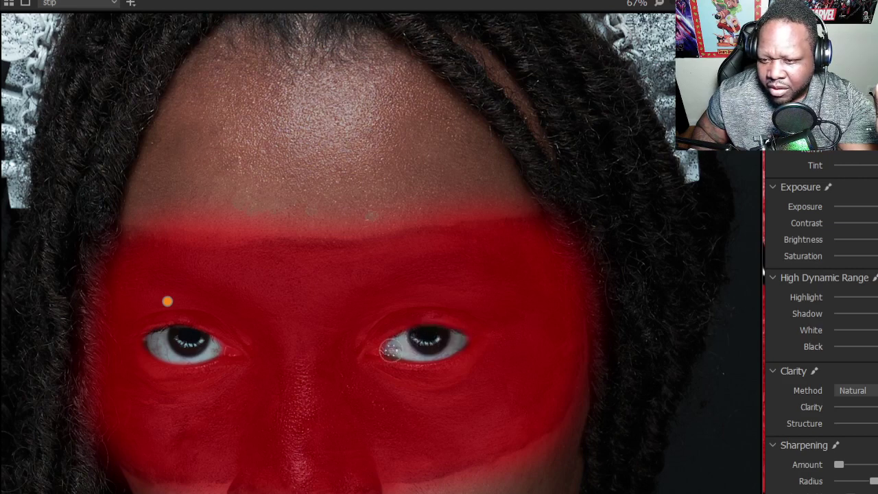
{"action": "left_click_drag", "start_coordinate": [389, 352], "coordinate": [437, 345]}
{"action": "key", "text": "m"}
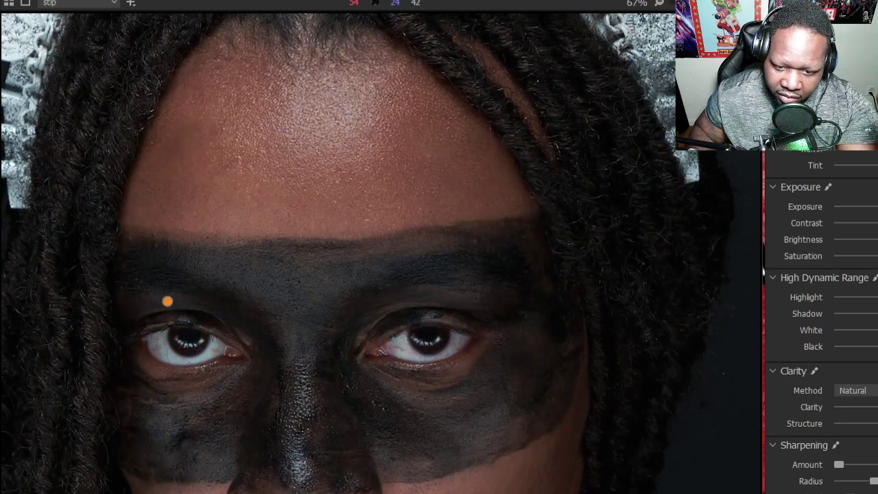
Compare the mask with the photo and erase its spill beyond the face paint along the cheeks and hair on both sides
{"action": "key", "text": "m"}
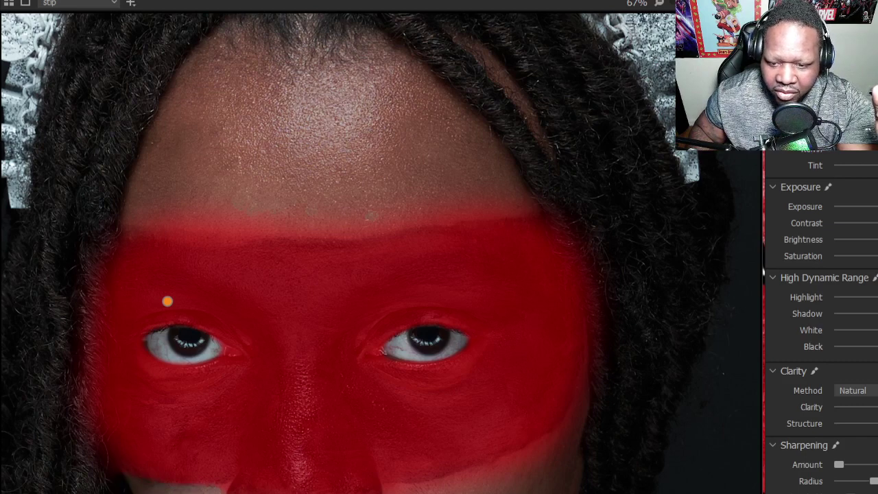
{"action": "key", "text": "m"}
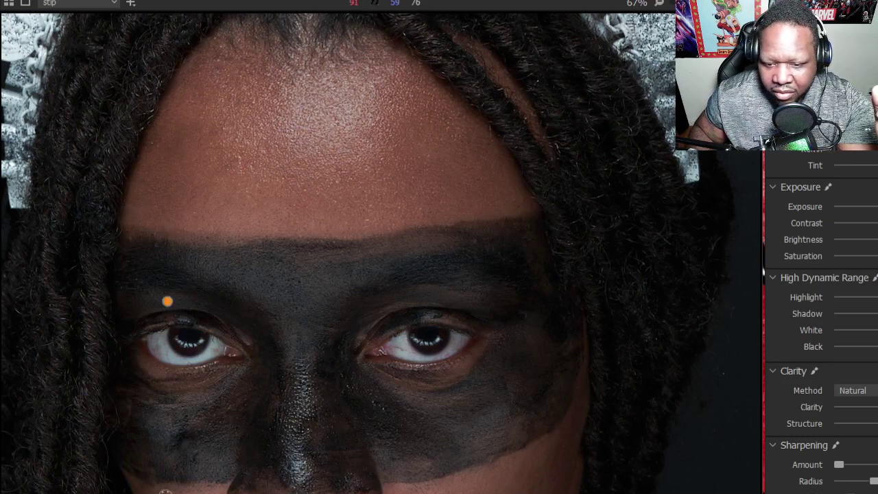
{"action": "key", "text": "m"}
{"action": "key", "text": "m"}
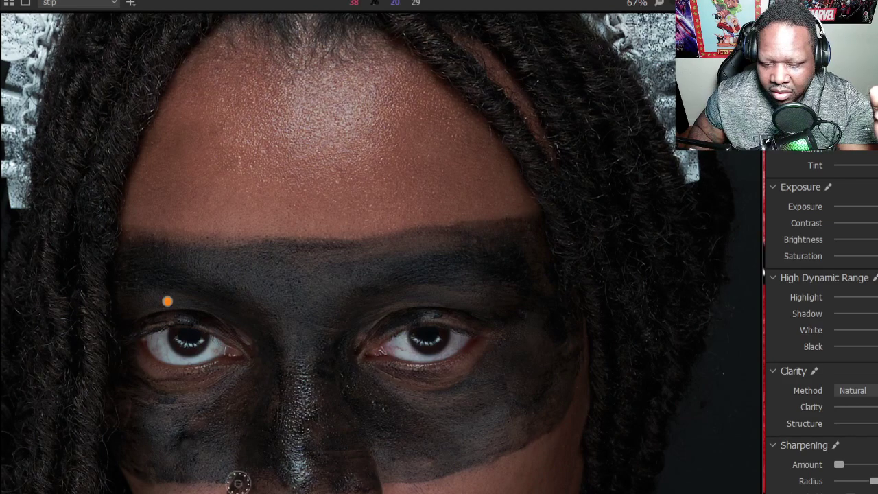
{"action": "key", "text": "m"}
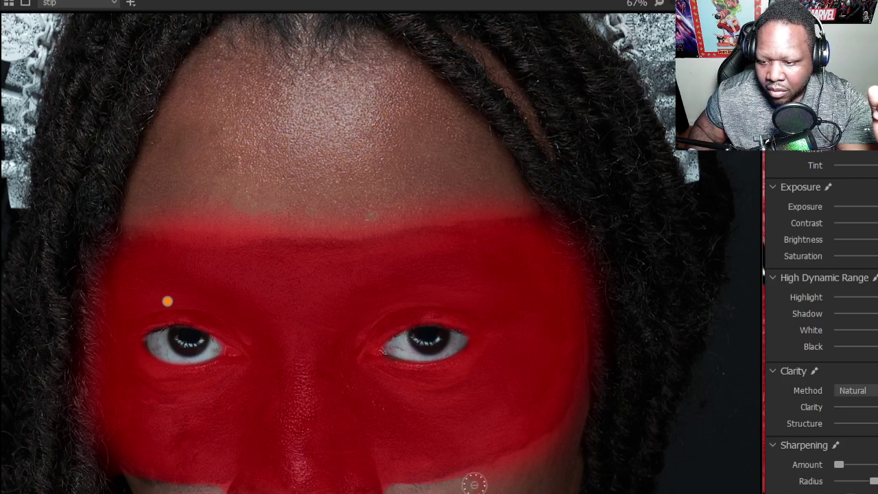
{"action": "key", "text": "m"}
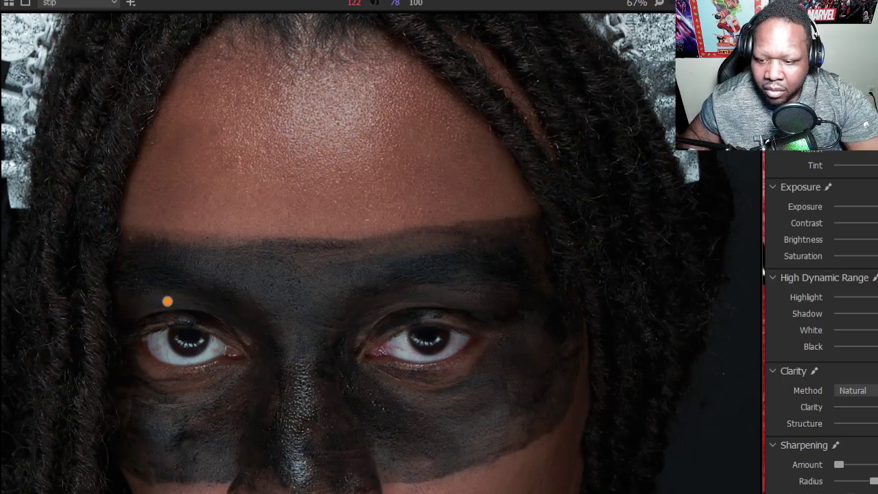
{"action": "key", "text": "m"}
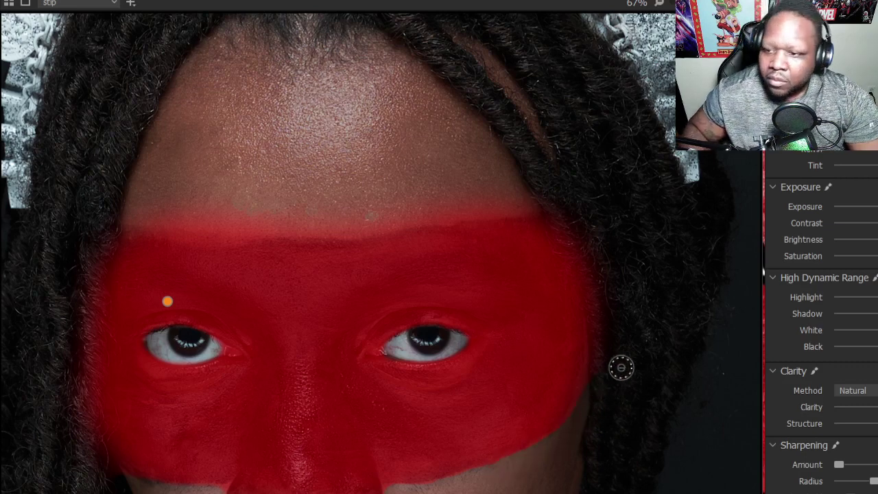
{"action": "key", "text": "m"}
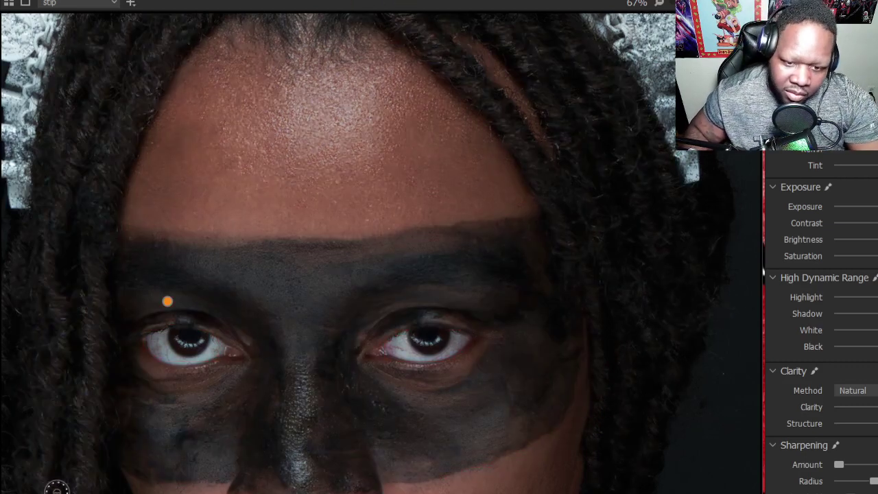
{"action": "key", "text": "m"}
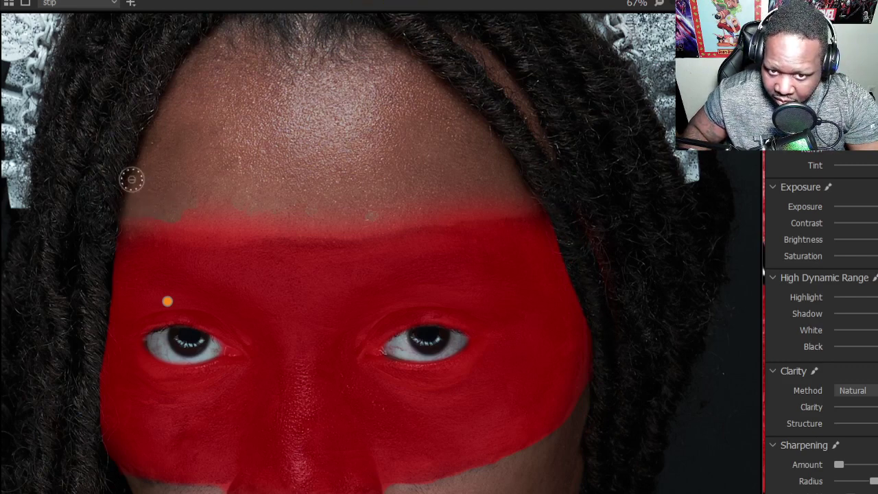
Enlarge the eraser, remove the mask spill on the forehead along the face paint's upper edge, and check the mask against the photo
{"action": "right_click", "coordinate": [123, 157]}
{"action": "left_click_drag", "start_coordinate": [124, 157], "coordinate": [133, 158]}
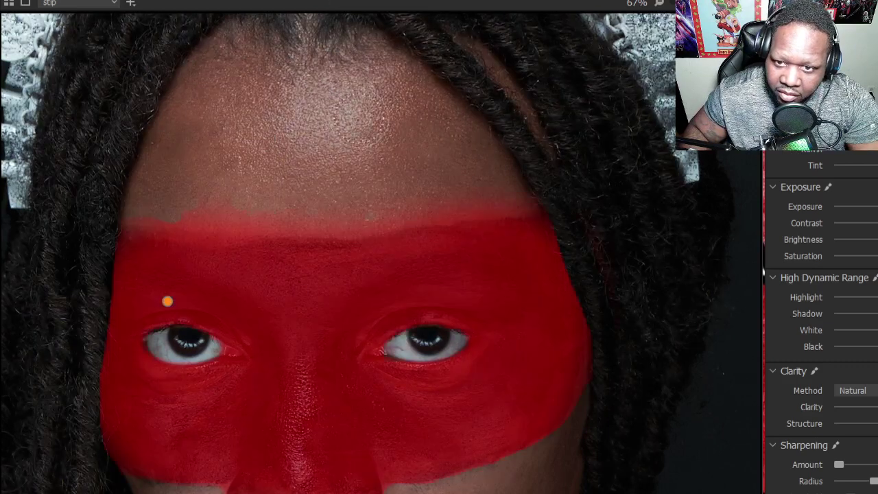
{"action": "mouse_move", "coordinate": [192, 199]}
{"action": "left_mouse_down"}
{"action": "mouse_move", "coordinate": [369, 201]}
{"action": "mouse_move", "coordinate": [527, 175]}
{"action": "left_mouse_up"}
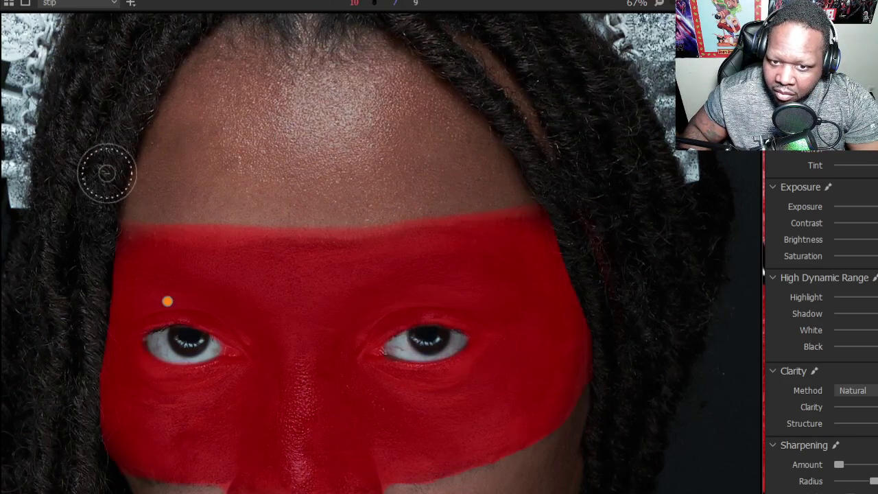
{"action": "mouse_move", "coordinate": [201, 206]}
{"action": "left_mouse_down"}
{"action": "mouse_move", "coordinate": [371, 209]}
{"action": "mouse_move", "coordinate": [544, 179]}
{"action": "mouse_move", "coordinate": [515, 183]}
{"action": "left_mouse_up"}
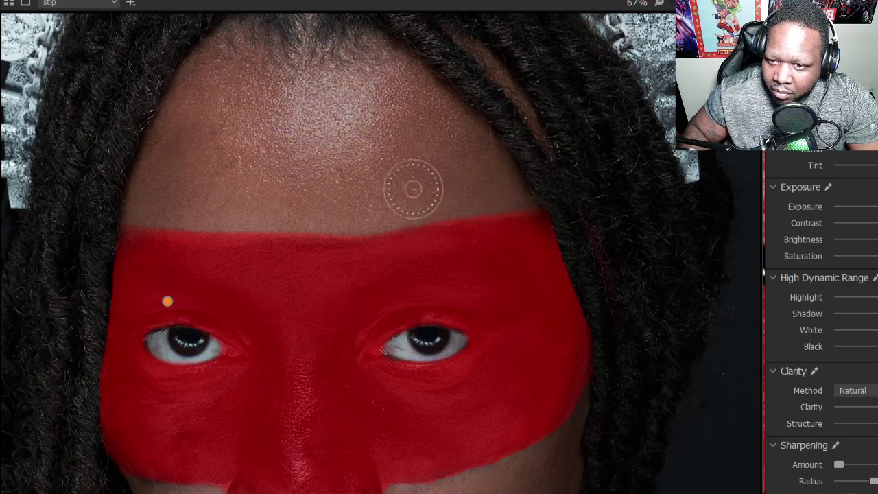
{"action": "left_click_drag", "start_coordinate": [100, 200], "coordinate": [249, 211]}
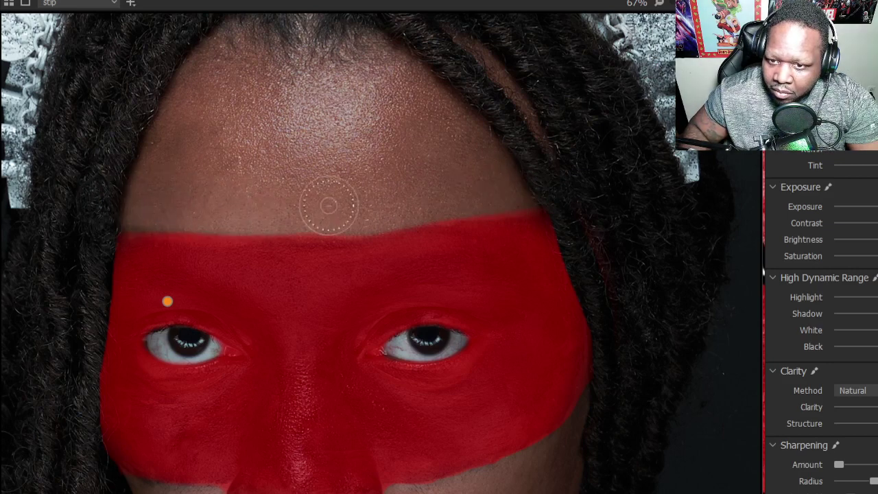
{"action": "key", "text": "m"}
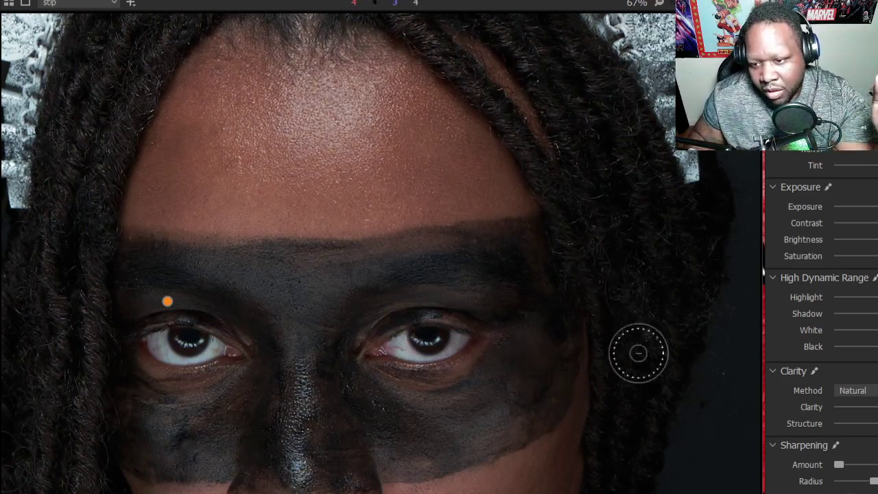
{"action": "key", "text": "m"}
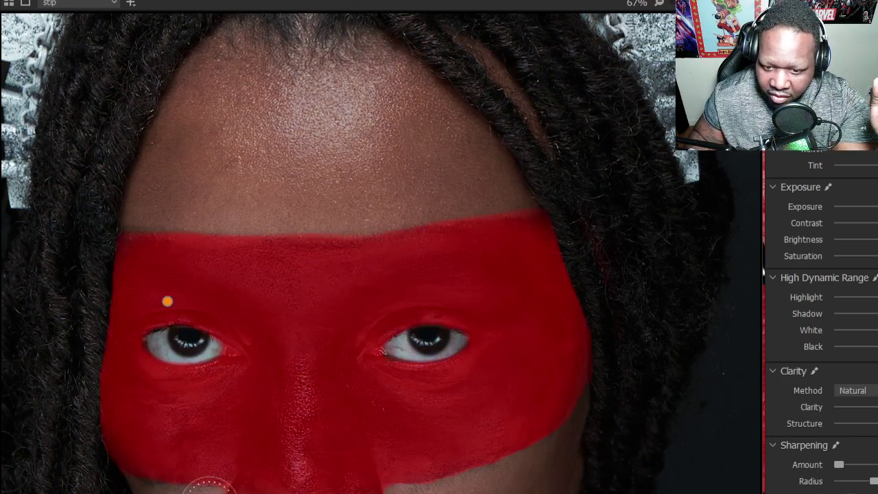
{"action": "key", "text": "m"}
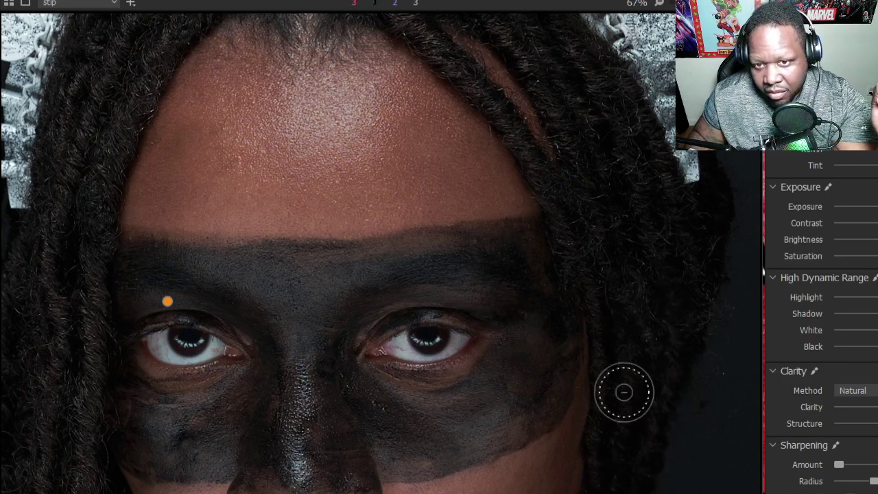
Lower the High Dynamic Range Black value on the stip layer to deepen the face paint, judging it at full view and close up
{"action": "key", "text": "ctrl+0"}
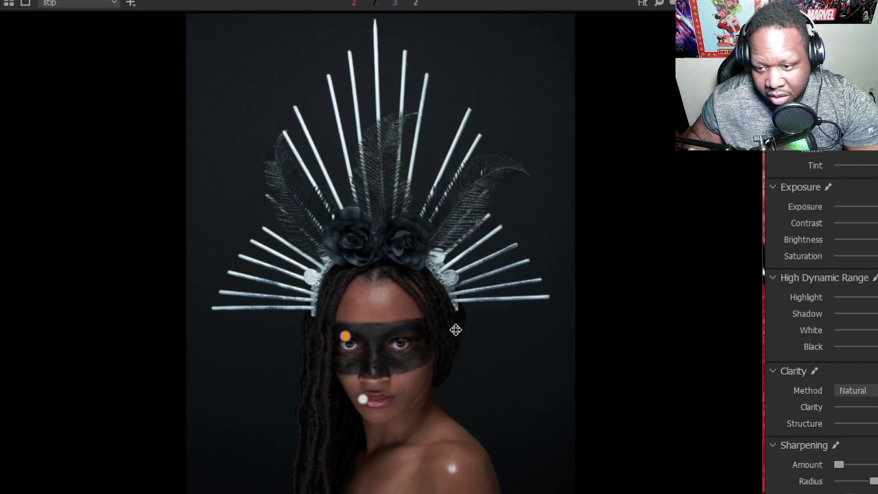
{"action": "scroll", "coordinate": [456, 330], "scroll_direction": "down", "scroll_amount": 10}
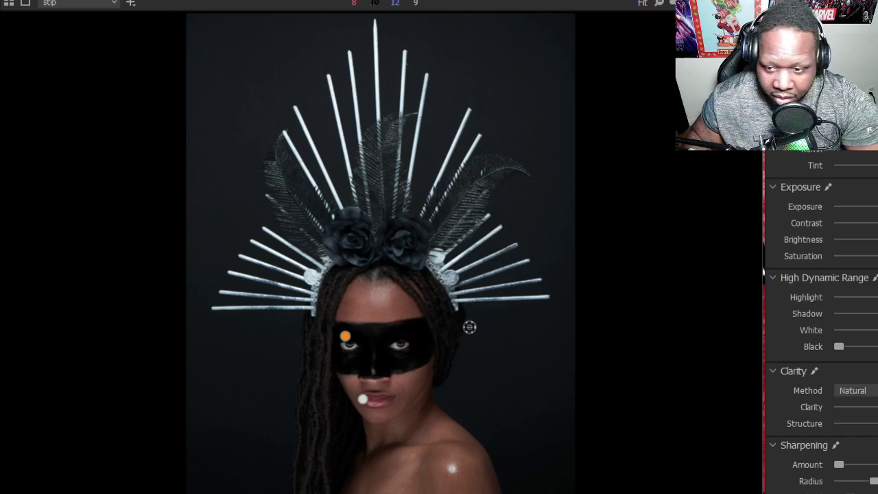
{"action": "scroll", "coordinate": [469, 326], "scroll_direction": "up", "scroll_amount": 3}
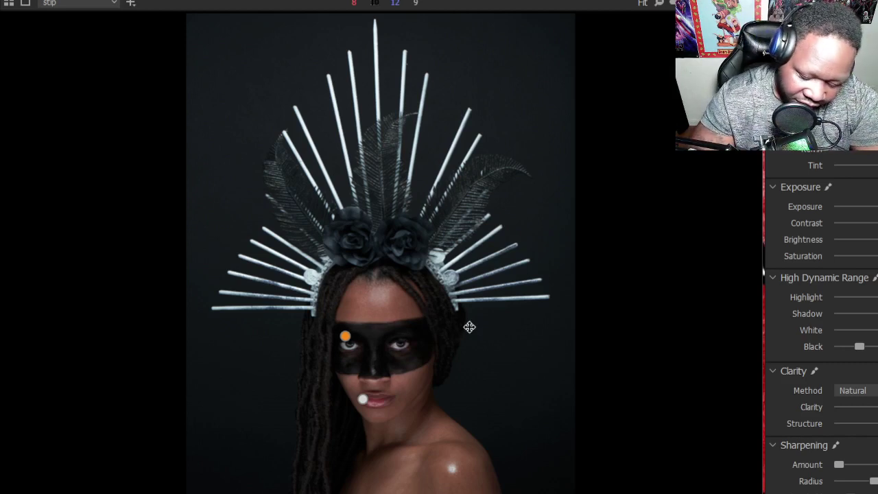
{"action": "scroll", "coordinate": [469, 327], "scroll_direction": "down", "scroll_amount": 3}
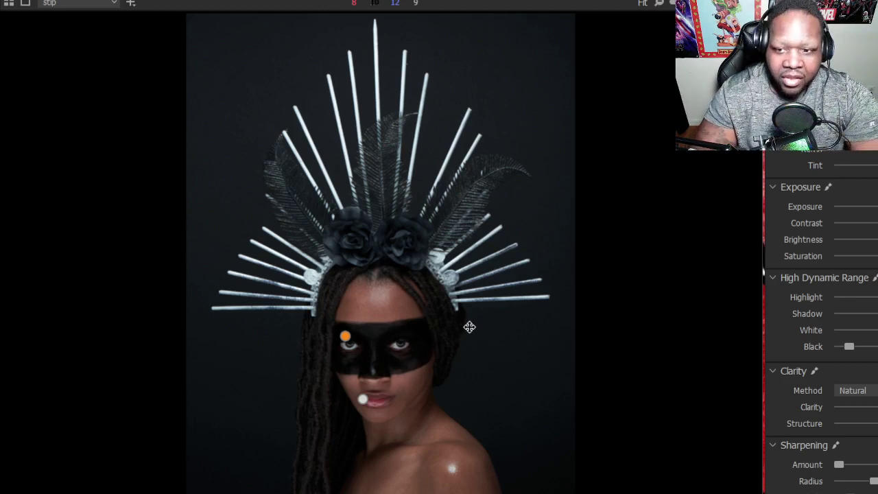
{"action": "scroll", "coordinate": [477, 323], "scroll_direction": "up", "scroll_amount": 4}
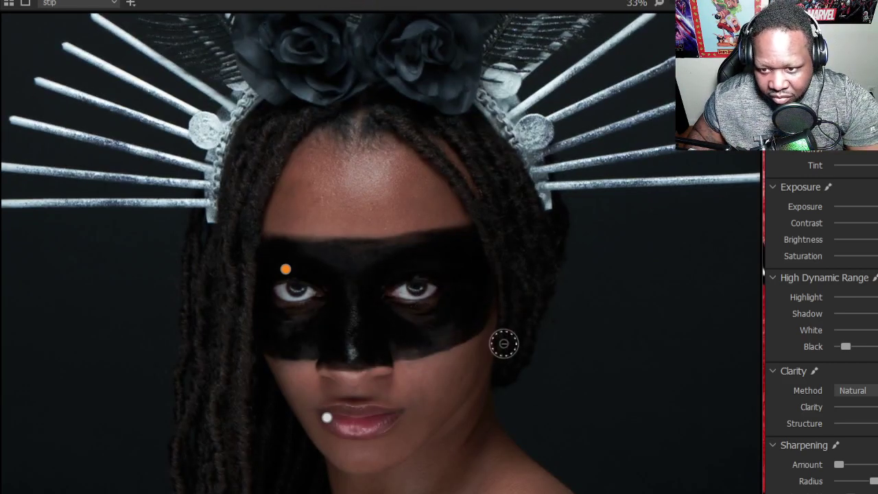
{"action": "key", "text": "f"}
{"action": "scroll", "coordinate": [503, 344], "scroll_direction": "up", "scroll_amount": 2}
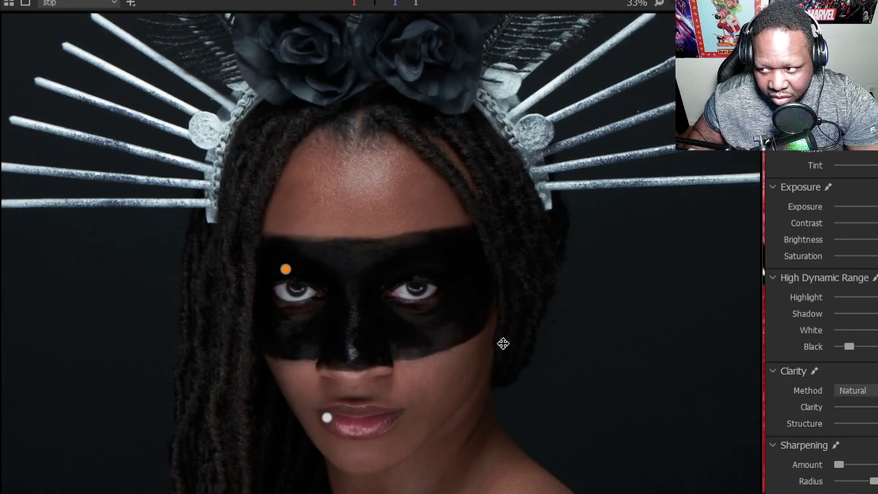
{"action": "key", "text": "ctrl+0"}
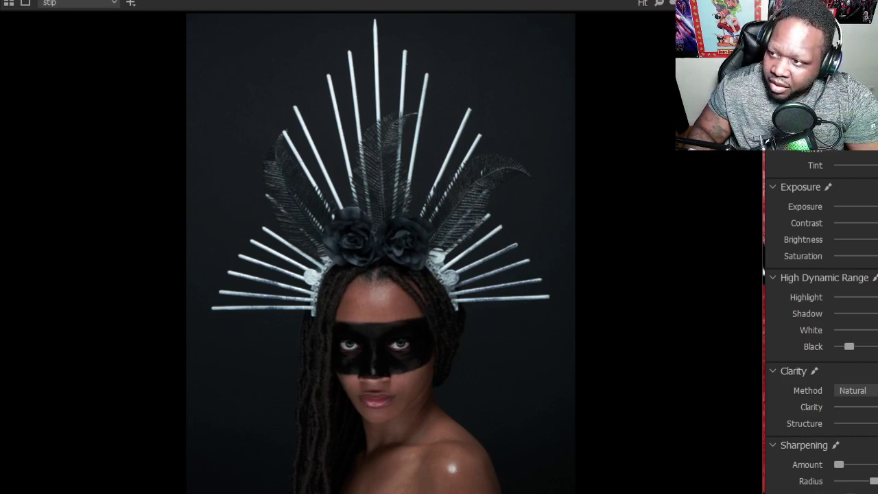
Add an adjustment layer named skin
{"action": "left_click", "coordinate": [823, 103]}
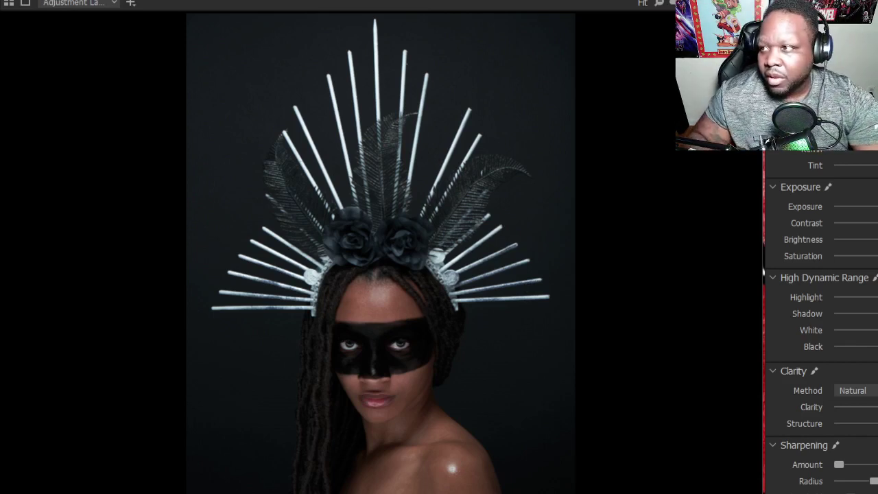
{"action": "type", "text": "skin"}
{"action": "key", "text": "Return"}
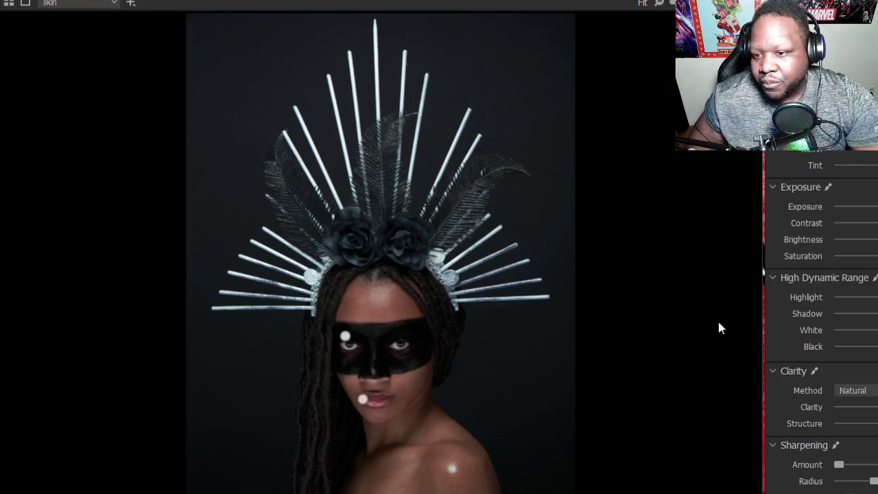
Set the mask brush to size 284 and hardness 50 for painting on the skin layer
{"action": "right_click", "coordinate": [370, 302]}
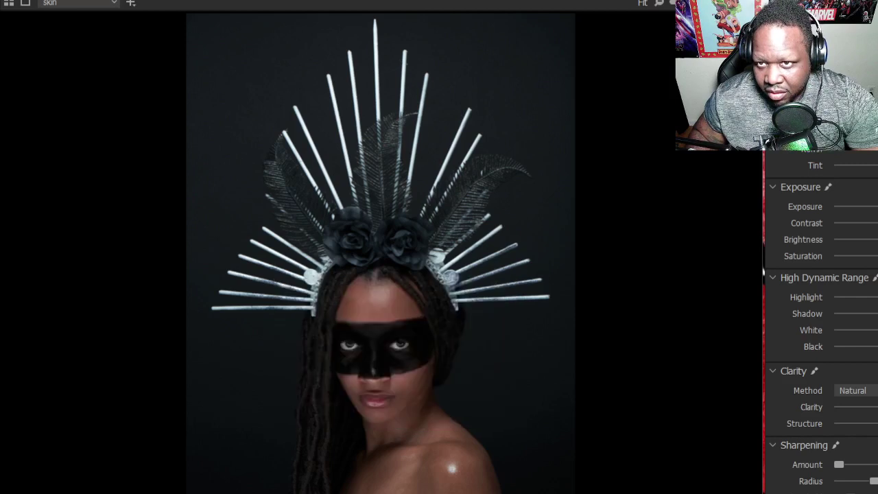
{"action": "right_click", "coordinate": [365, 279]}
{"action": "left_click_drag", "start_coordinate": [364, 282], "coordinate": [391, 281]}
{"action": "left_click_drag", "start_coordinate": [438, 300], "coordinate": [399, 300]}
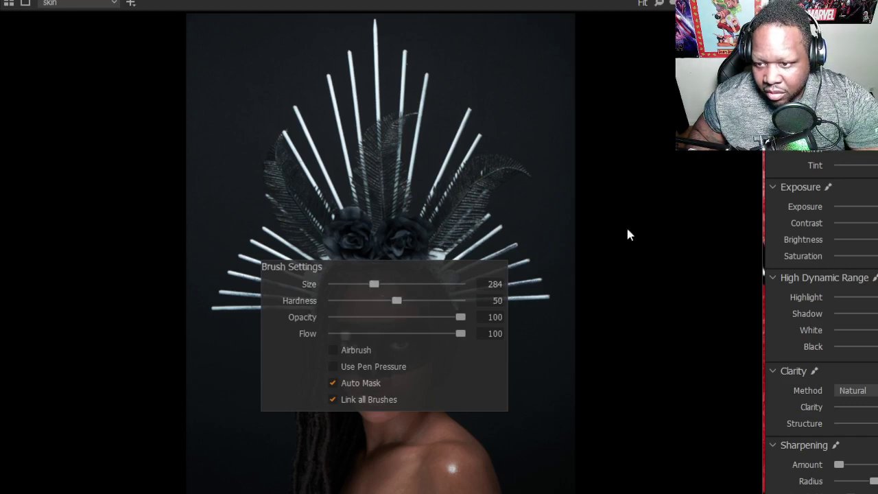
Reduce the brush size and paint the skin mask over the forehead between the hairline and the face paint
{"action": "scroll", "coordinate": [370, 294], "scroll_direction": "up", "scroll_amount": 2}
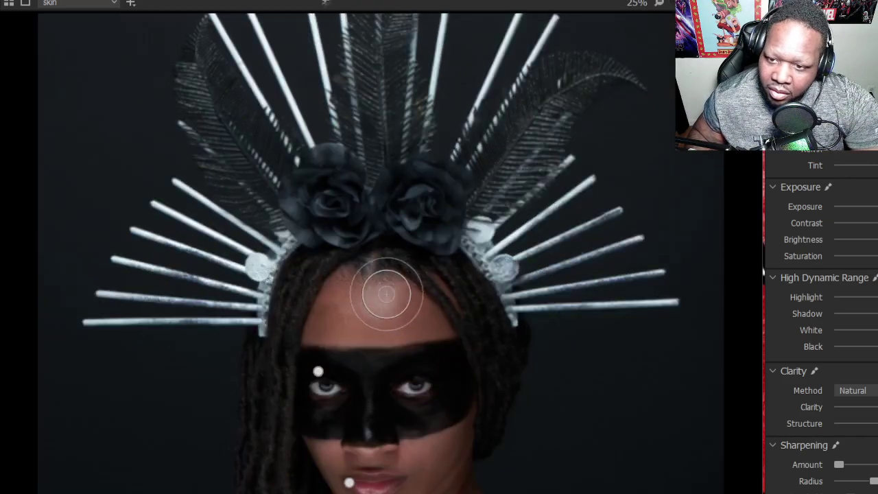
{"action": "scroll", "coordinate": [357, 302], "scroll_direction": "up", "scroll_amount": 1}
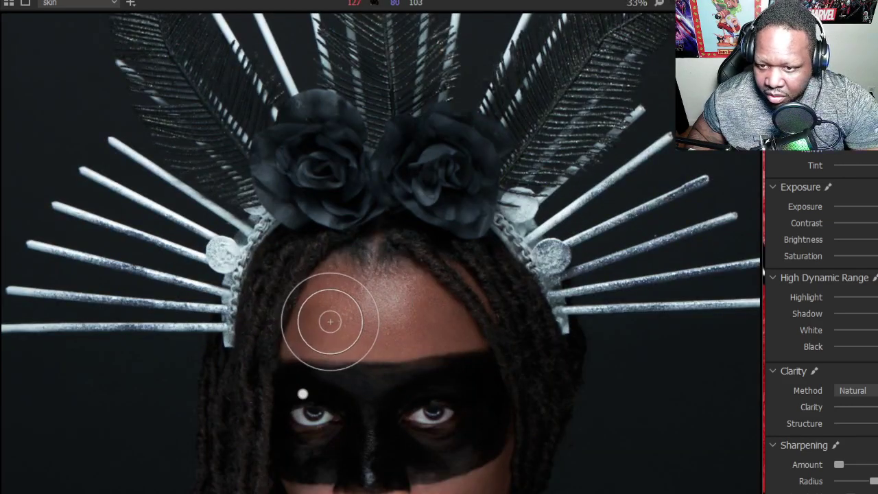
{"action": "right_click", "coordinate": [362, 304]}
{"action": "left_click_drag", "start_coordinate": [361, 304], "coordinate": [355, 297]}
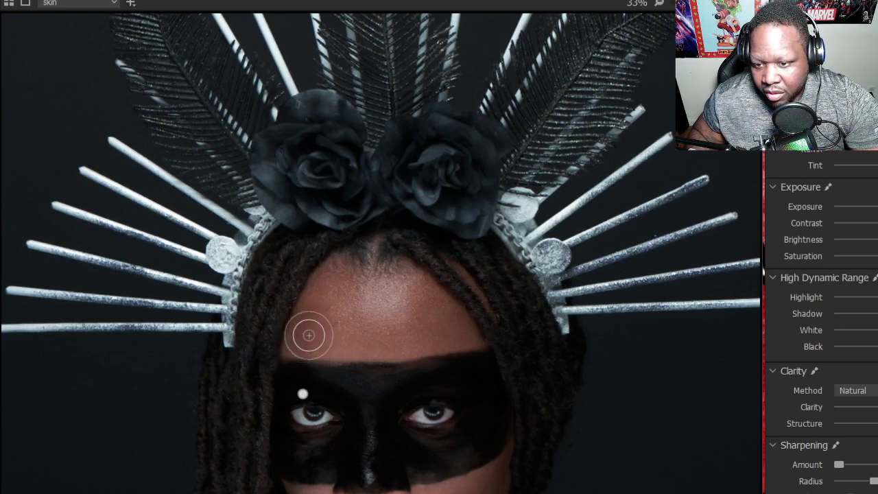
{"action": "mouse_move", "coordinate": [309, 335]}
{"action": "left_mouse_down"}
{"action": "mouse_move", "coordinate": [392, 346]}
{"action": "mouse_move", "coordinate": [468, 336]}
{"action": "mouse_move", "coordinate": [426, 289]}
{"action": "mouse_move", "coordinate": [403, 280]}
{"action": "mouse_move", "coordinate": [361, 289]}
{"action": "mouse_move", "coordinate": [328, 281]}
{"action": "mouse_move", "coordinate": [301, 328]}
{"action": "mouse_move", "coordinate": [319, 315]}
{"action": "mouse_move", "coordinate": [419, 300]}
{"action": "mouse_move", "coordinate": [397, 311]}
{"action": "mouse_move", "coordinate": [426, 319]}
{"action": "mouse_move", "coordinate": [349, 323]}
{"action": "mouse_move", "coordinate": [408, 325]}
{"action": "mouse_move", "coordinate": [308, 336]}
{"action": "left_mouse_up"}
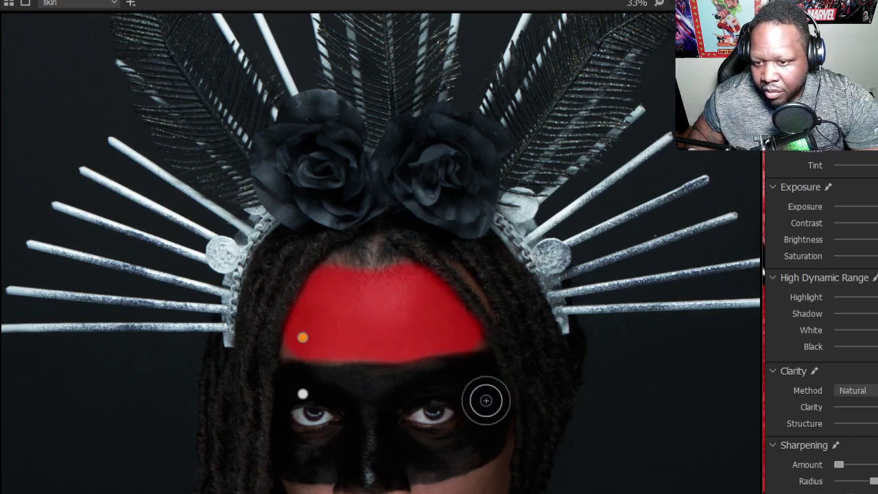
Paint the skin mask over the lower face, neck, shoulder and chest, following the edges of the hair and background
{"action": "scroll", "coordinate": [486, 400], "scroll_direction": "down", "scroll_amount": 2}
{"action": "scroll", "coordinate": [588, 425], "scroll_direction": "down", "scroll_amount": 2}
{"action": "scroll", "coordinate": [436, 476], "scroll_direction": "up", "scroll_amount": 5}
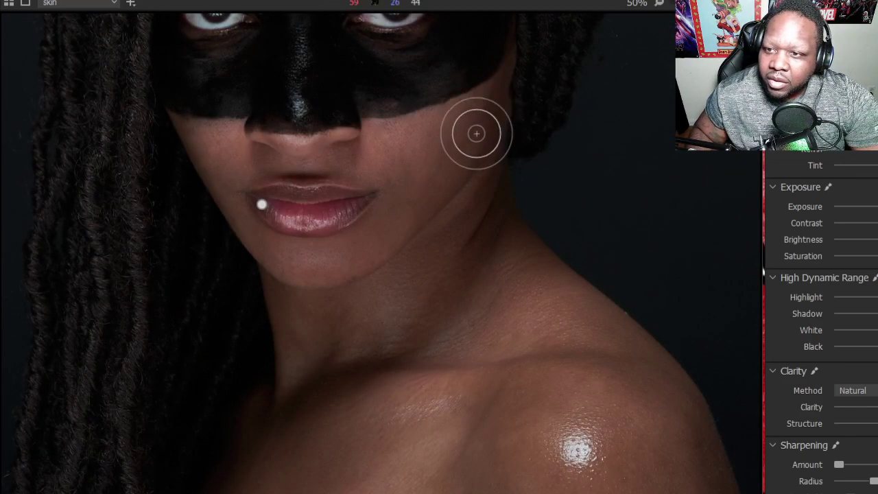
{"action": "mouse_move", "coordinate": [477, 133]}
{"action": "left_mouse_down"}
{"action": "mouse_move", "coordinate": [350, 157]}
{"action": "mouse_move", "coordinate": [204, 141]}
{"action": "mouse_move", "coordinate": [263, 238]}
{"action": "mouse_move", "coordinate": [307, 264]}
{"action": "mouse_move", "coordinate": [356, 255]}
{"action": "mouse_move", "coordinate": [427, 207]}
{"action": "mouse_move", "coordinate": [481, 120]}
{"action": "mouse_move", "coordinate": [422, 163]}
{"action": "mouse_move", "coordinate": [276, 181]}
{"action": "mouse_move", "coordinate": [403, 208]}
{"action": "mouse_move", "coordinate": [376, 163]}
{"action": "mouse_move", "coordinate": [406, 180]}
{"action": "mouse_move", "coordinate": [466, 157]}
{"action": "mouse_move", "coordinate": [470, 190]}
{"action": "mouse_move", "coordinate": [448, 220]}
{"action": "mouse_move", "coordinate": [401, 257]}
{"action": "mouse_move", "coordinate": [333, 284]}
{"action": "mouse_move", "coordinate": [296, 291]}
{"action": "mouse_move", "coordinate": [283, 281]}
{"action": "mouse_move", "coordinate": [292, 350]}
{"action": "mouse_move", "coordinate": [319, 351]}
{"action": "mouse_move", "coordinate": [367, 297]}
{"action": "mouse_move", "coordinate": [344, 360]}
{"action": "mouse_move", "coordinate": [446, 302]}
{"action": "mouse_move", "coordinate": [422, 287]}
{"action": "mouse_move", "coordinate": [482, 214]}
{"action": "mouse_move", "coordinate": [548, 287]}
{"action": "mouse_move", "coordinate": [673, 393]}
{"action": "mouse_move", "coordinate": [692, 438]}
{"action": "mouse_move", "coordinate": [600, 347]}
{"action": "mouse_move", "coordinate": [478, 289]}
{"action": "mouse_move", "coordinate": [600, 400]}
{"action": "mouse_move", "coordinate": [568, 402]}
{"action": "mouse_move", "coordinate": [423, 314]}
{"action": "mouse_move", "coordinate": [553, 399]}
{"action": "mouse_move", "coordinate": [620, 480]}
{"action": "mouse_move", "coordinate": [551, 412]}
{"action": "mouse_move", "coordinate": [437, 358]}
{"action": "mouse_move", "coordinate": [355, 404]}
{"action": "mouse_move", "coordinate": [322, 407]}
{"action": "mouse_move", "coordinate": [276, 473]}
{"action": "mouse_move", "coordinate": [251, 488]}
{"action": "left_mouse_up"}
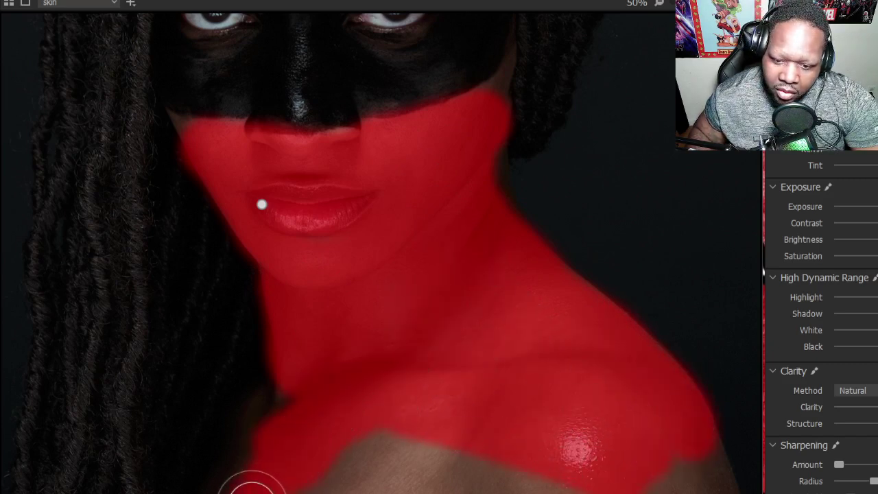
{"action": "mouse_move", "coordinate": [339, 484]}
{"action": "left_mouse_down"}
{"action": "mouse_move", "coordinate": [271, 492]}
{"action": "mouse_move", "coordinate": [286, 493]}
{"action": "mouse_move", "coordinate": [317, 402]}
{"action": "mouse_move", "coordinate": [297, 422]}
{"action": "mouse_move", "coordinate": [376, 480]}
{"action": "mouse_move", "coordinate": [372, 442]}
{"action": "left_mouse_up"}
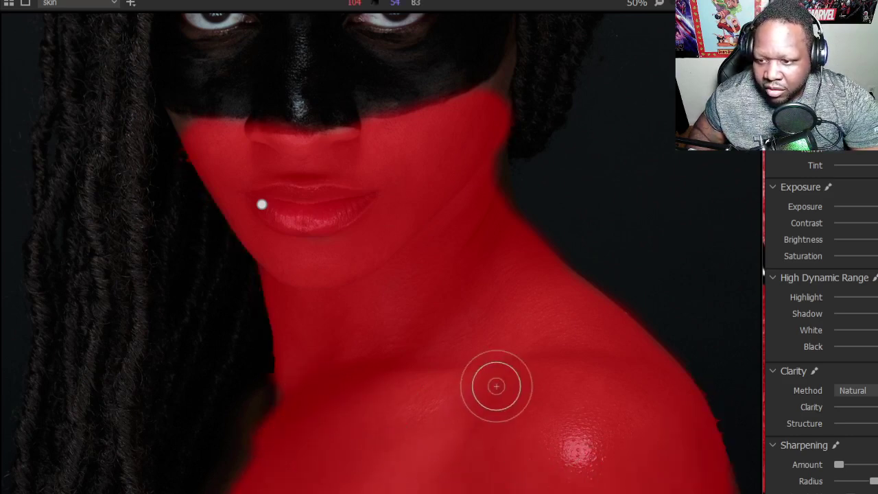
Check the skin mask against the photo at full view and lower the layer's Clarity to its minimum with the Natural method
{"action": "key", "text": "ctrl+0"}
{"action": "double_click", "coordinate": [503, 407]}
{"action": "double_click", "coordinate": [503, 408]}
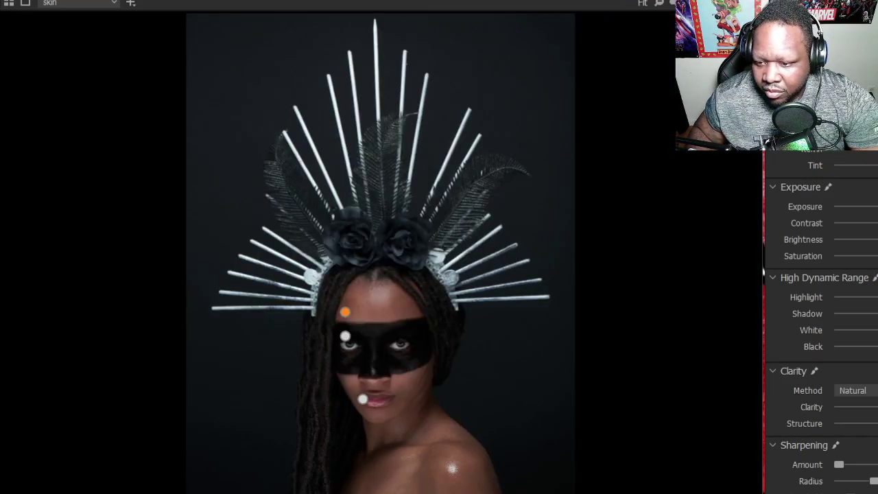
{"action": "key", "text": "m"}
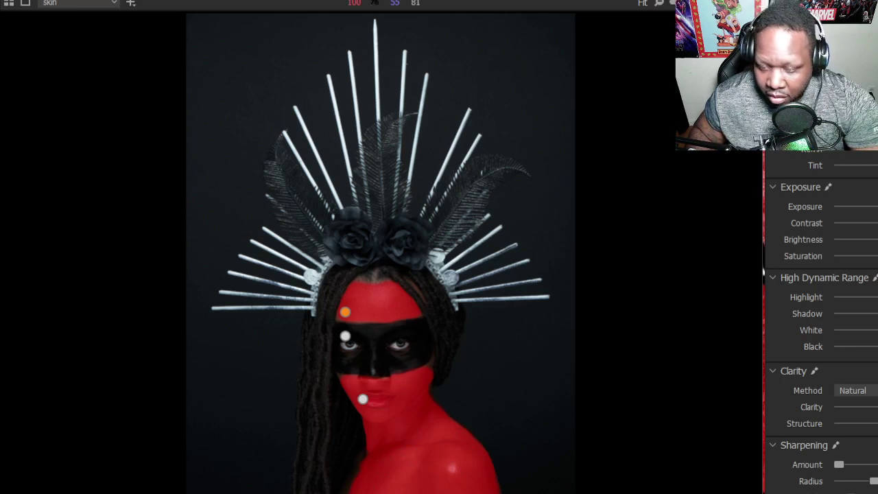
{"action": "key", "text": "m"}
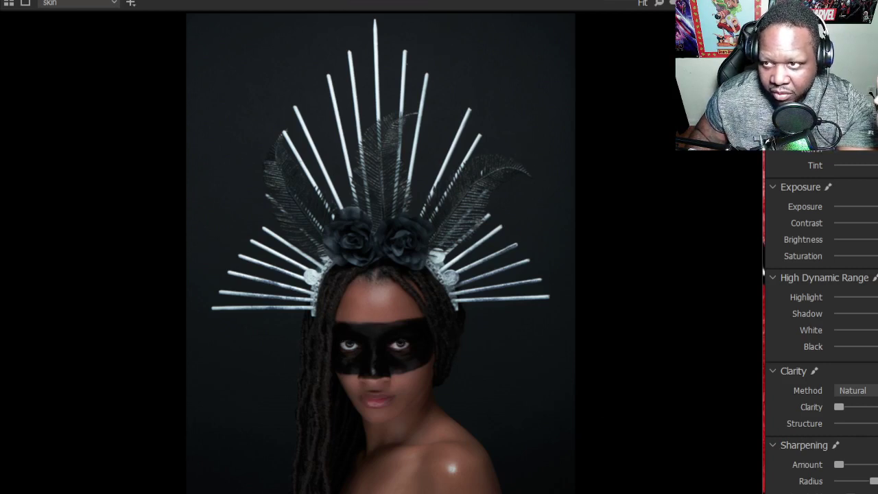
Compare the edit with the original in a before/after split across the face and crown, and inspect the softened skin close up
{"action": "key", "text": "y"}
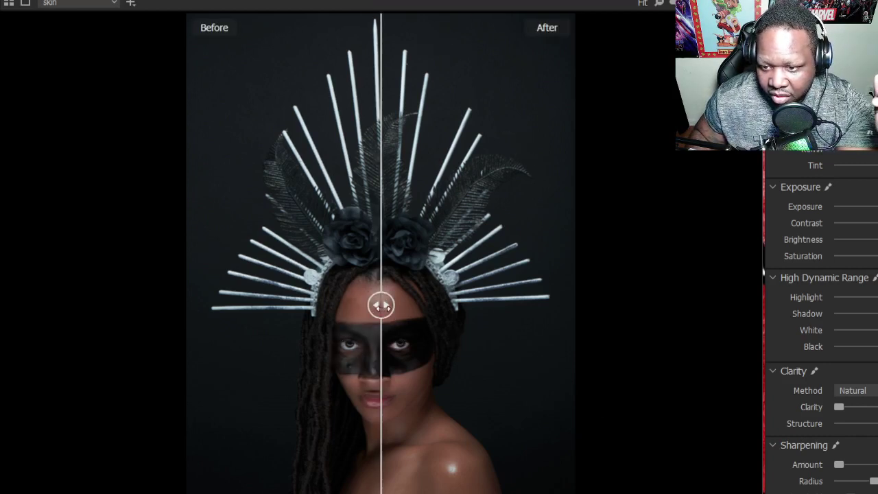
{"action": "left_click_drag", "start_coordinate": [381, 306], "coordinate": [456, 304]}
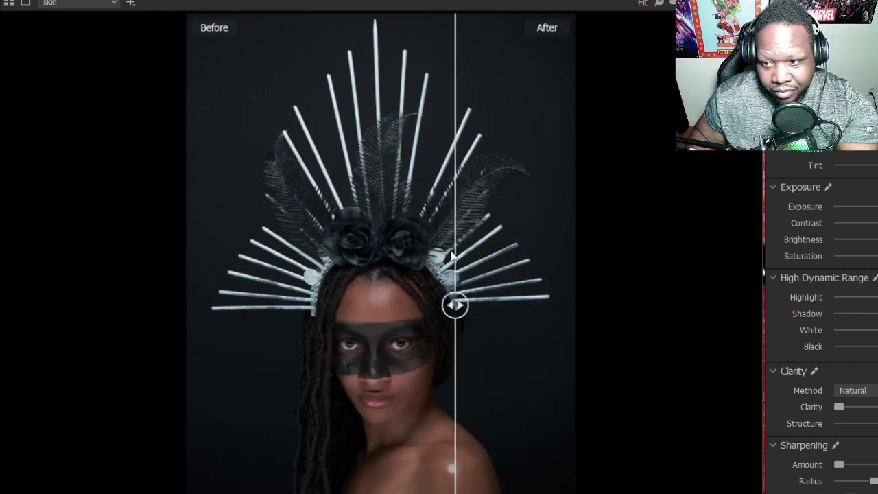
{"action": "left_click_drag", "start_coordinate": [451, 255], "coordinate": [352, 258]}
{"action": "left_click_drag", "start_coordinate": [544, 272], "coordinate": [375, 268]}
{"action": "key", "text": "y"}
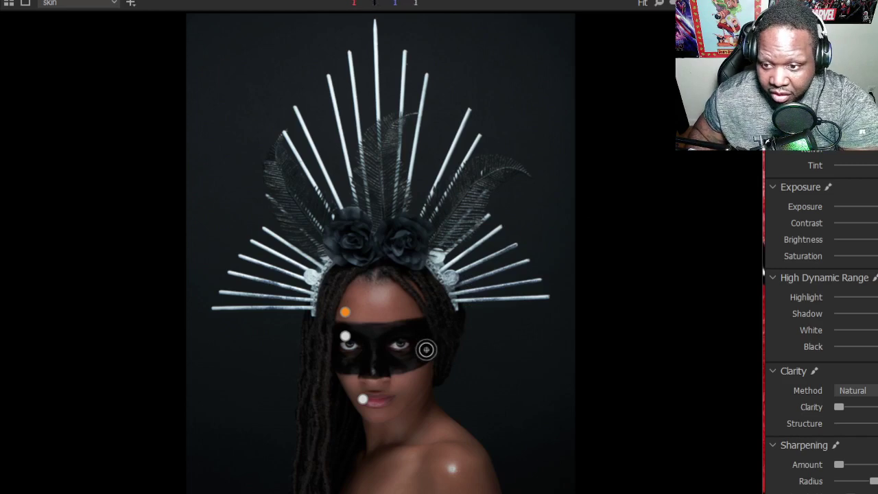
{"action": "scroll", "coordinate": [426, 346], "scroll_direction": "up", "scroll_amount": 3}
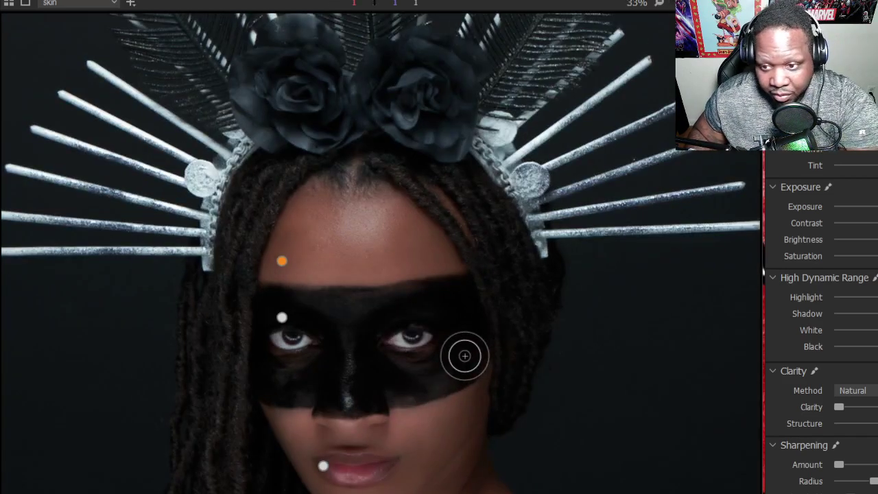
{"action": "key", "text": "ctrl+0"}
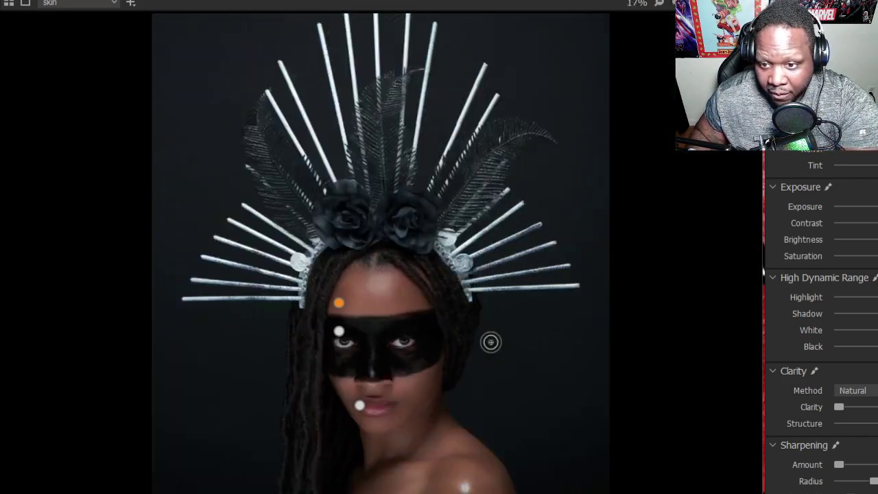